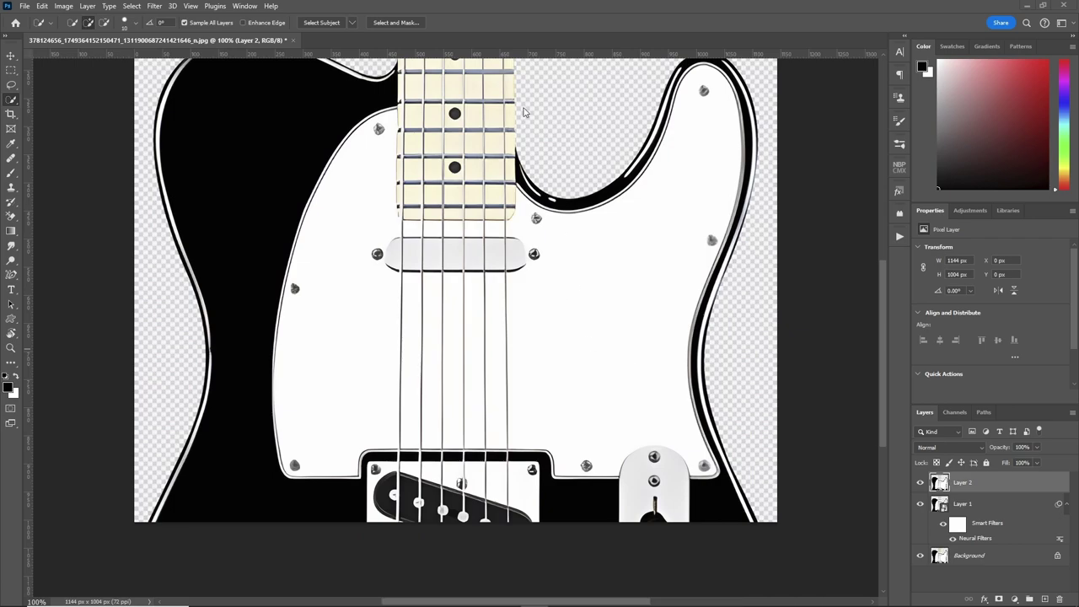
# Switch to the Quick Selection Tool and select the white pickguard
pyautogui.rightClick(13, 103)
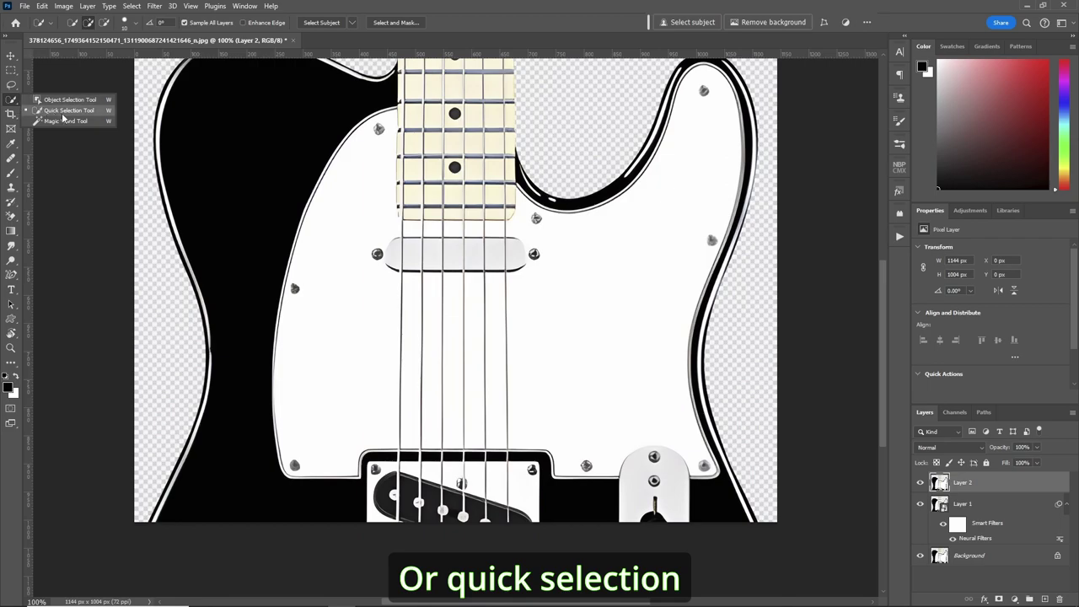
pyautogui.click(54, 111)
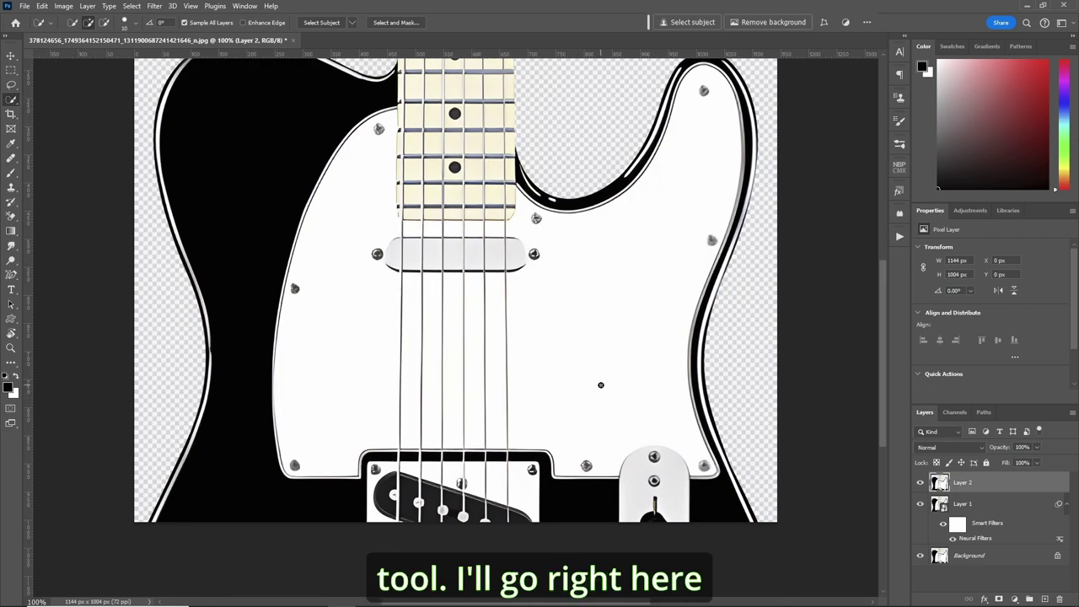
pyautogui.click(610, 286)
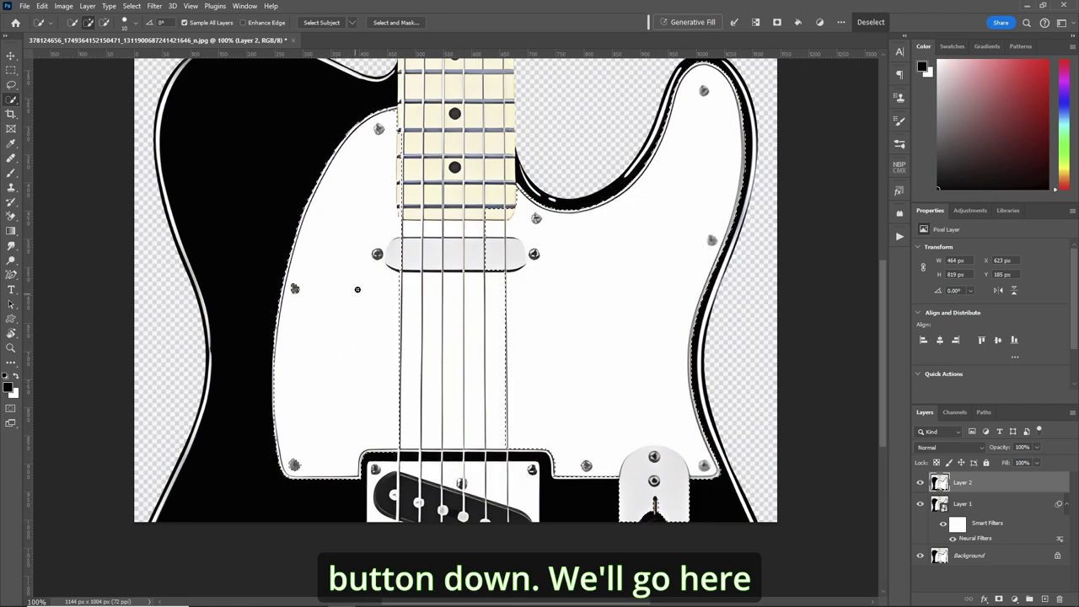
pyautogui.keyDown('shift'); pyautogui.click(376, 311); pyautogui.keyUp('shift')
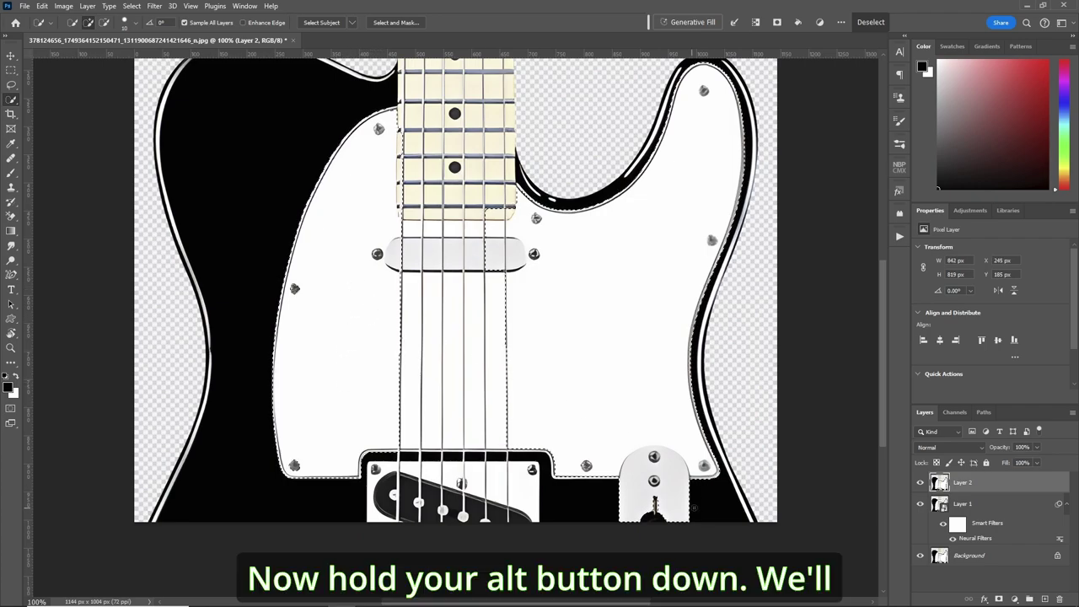
# Add the string area and subtract the fretboard's bottom and left edges from the selection
pyautogui.press('alt')
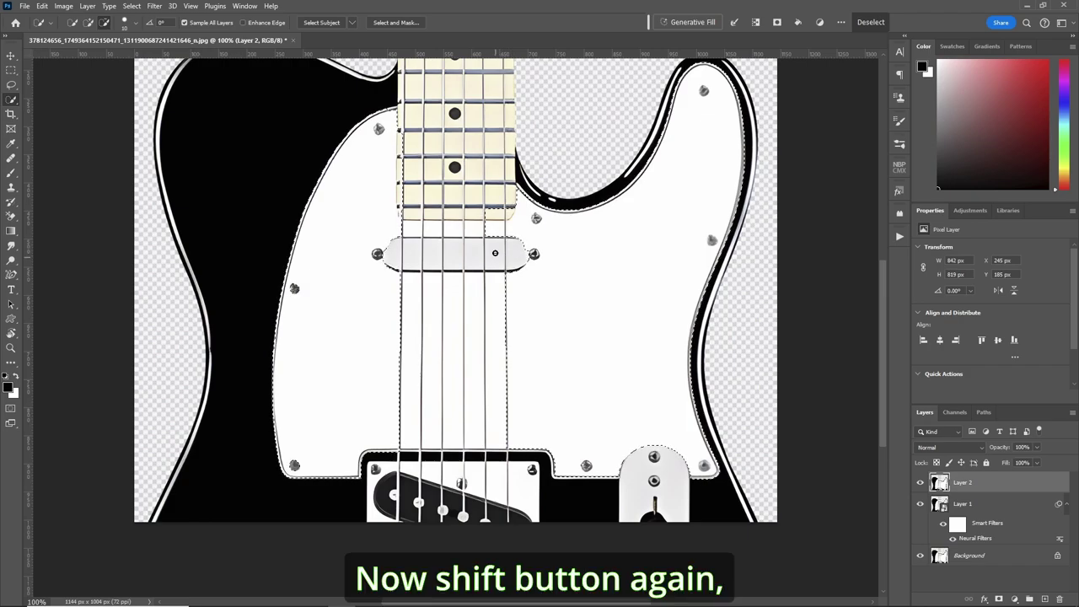
pyautogui.press('shift')
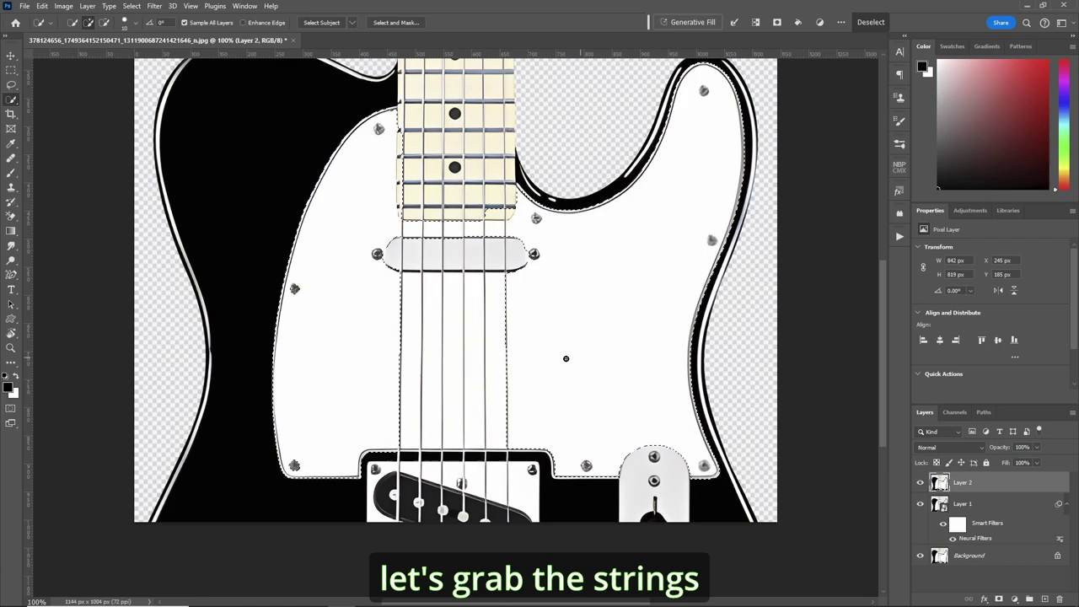
pyautogui.click(430, 368)
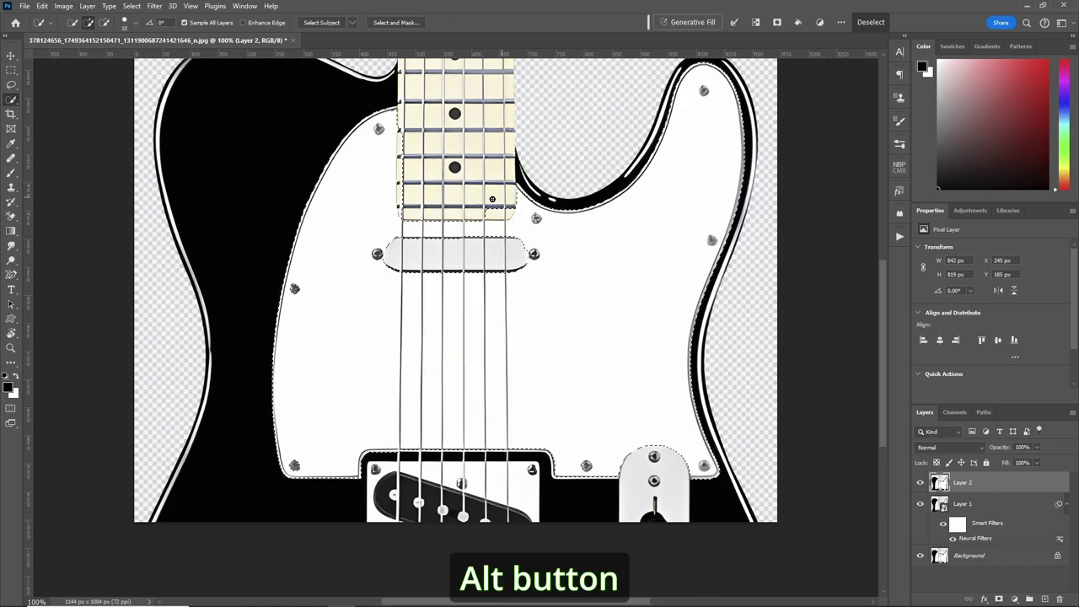
pyautogui.press('alt')
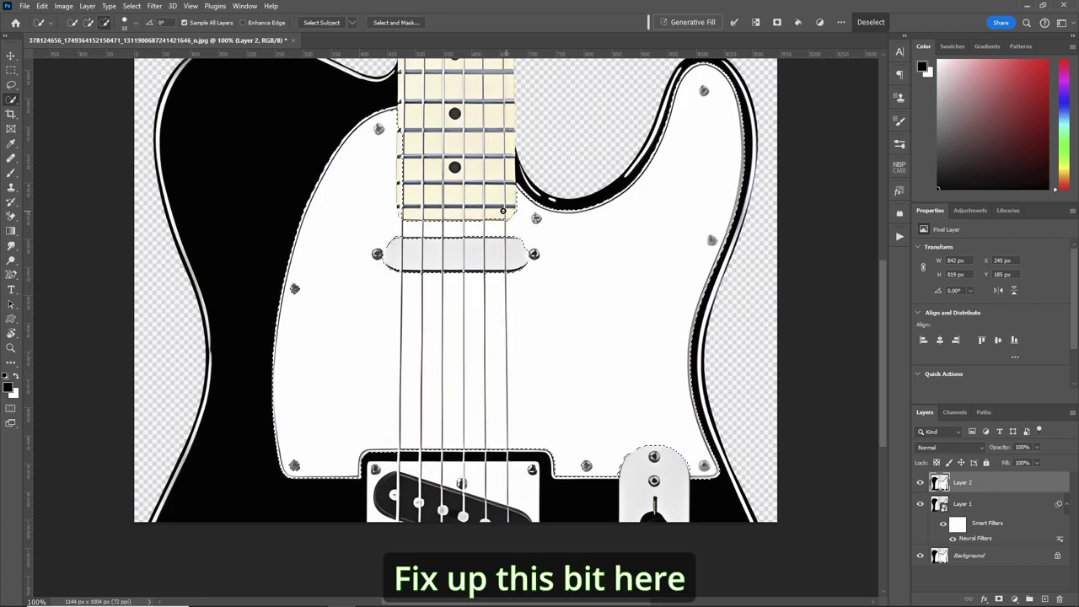
pyautogui.click(504, 212)
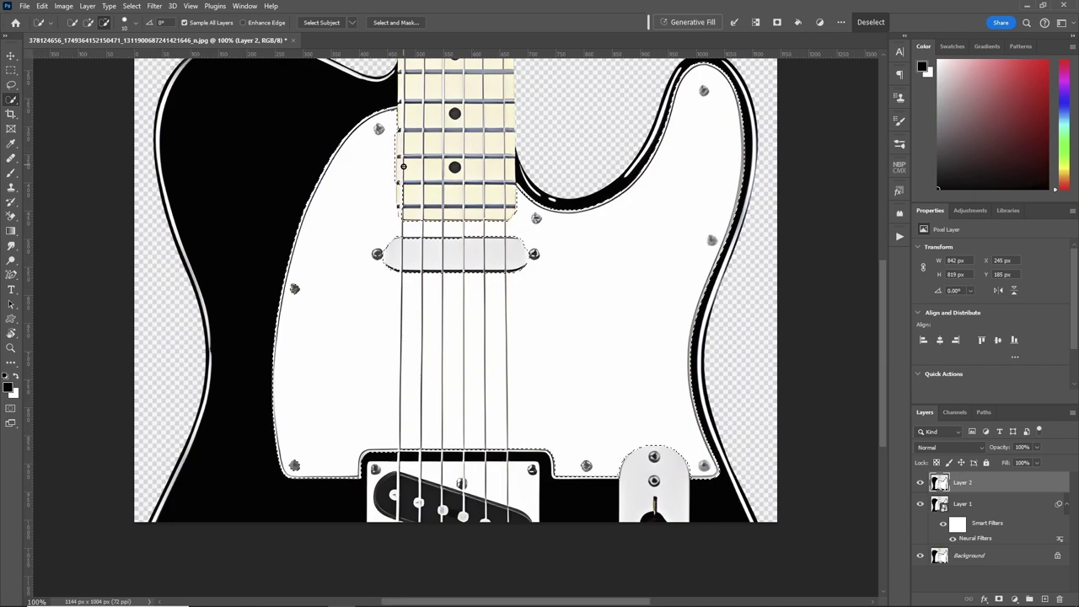
pyautogui.click(405, 180)
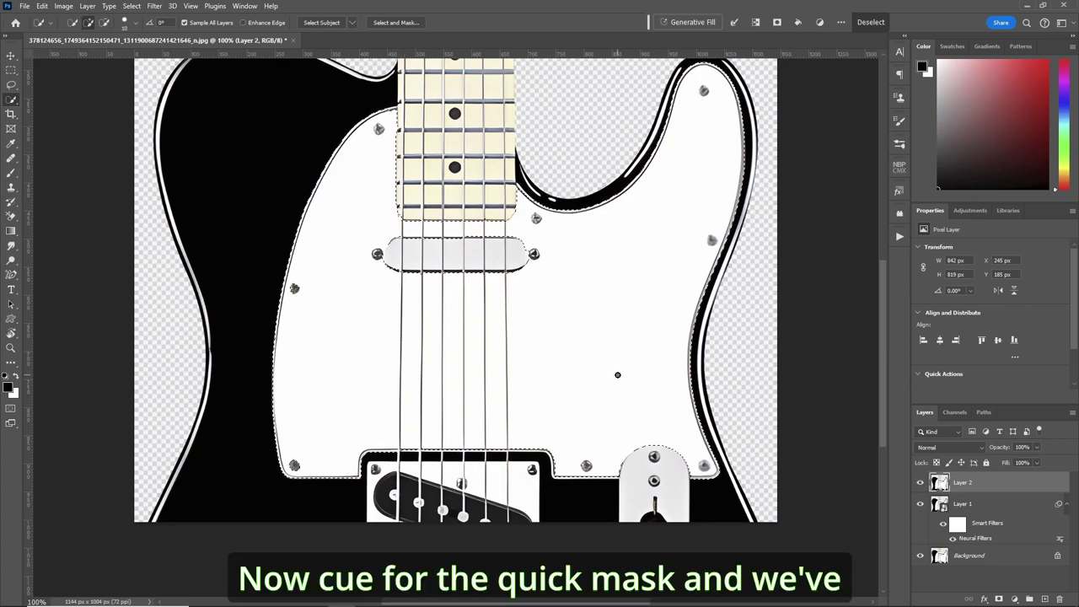
# Enter Quick Mask and set up a slightly larger black brush
pyautogui.press('q')
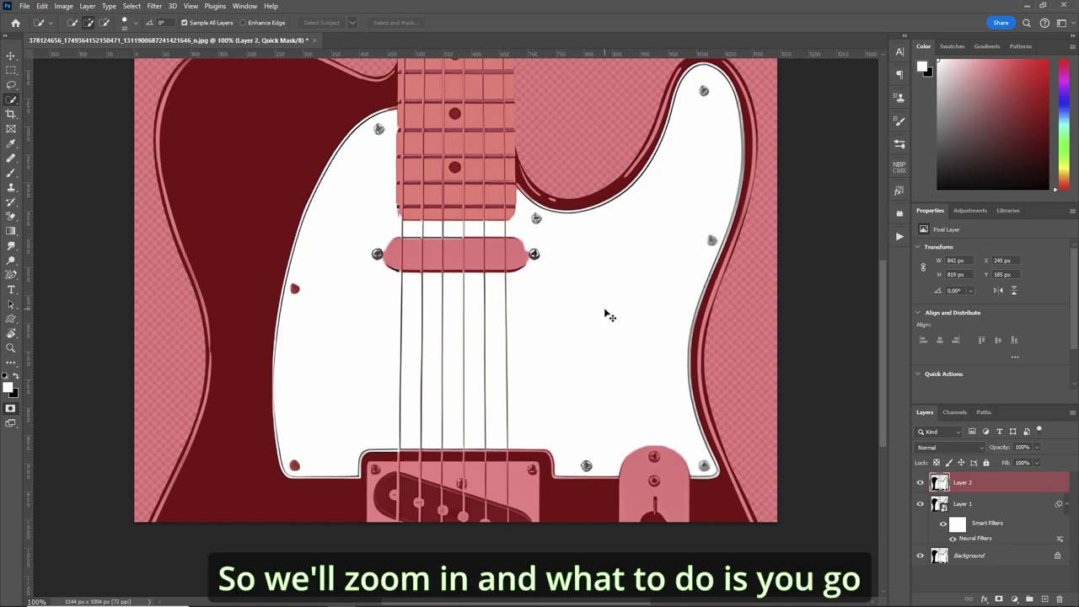
pyautogui.scroll(5, 556, 228)
pyautogui.press('b')
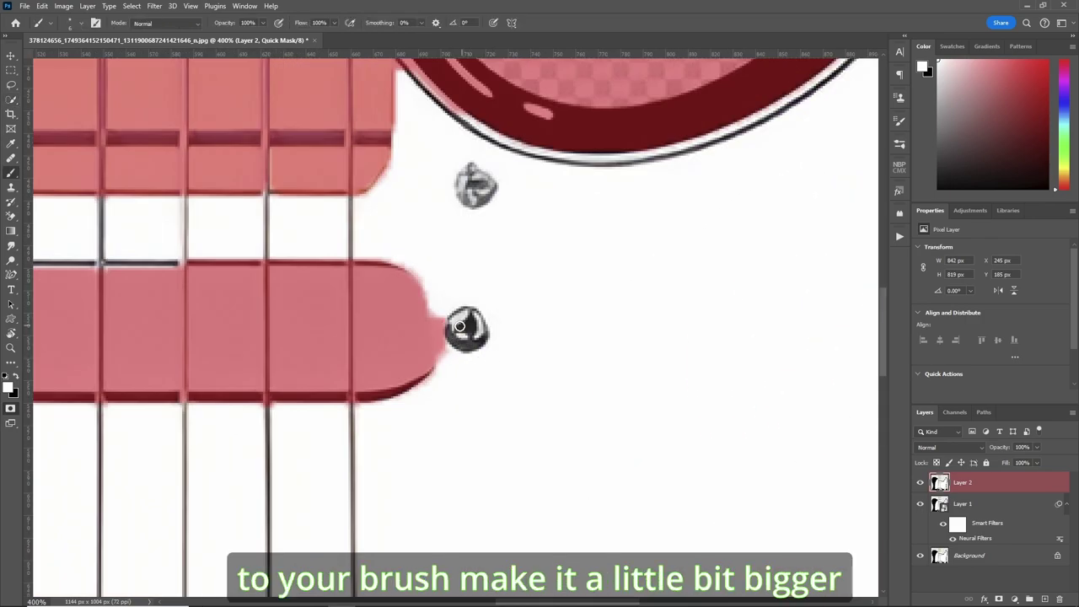
pyautogui.press(']')
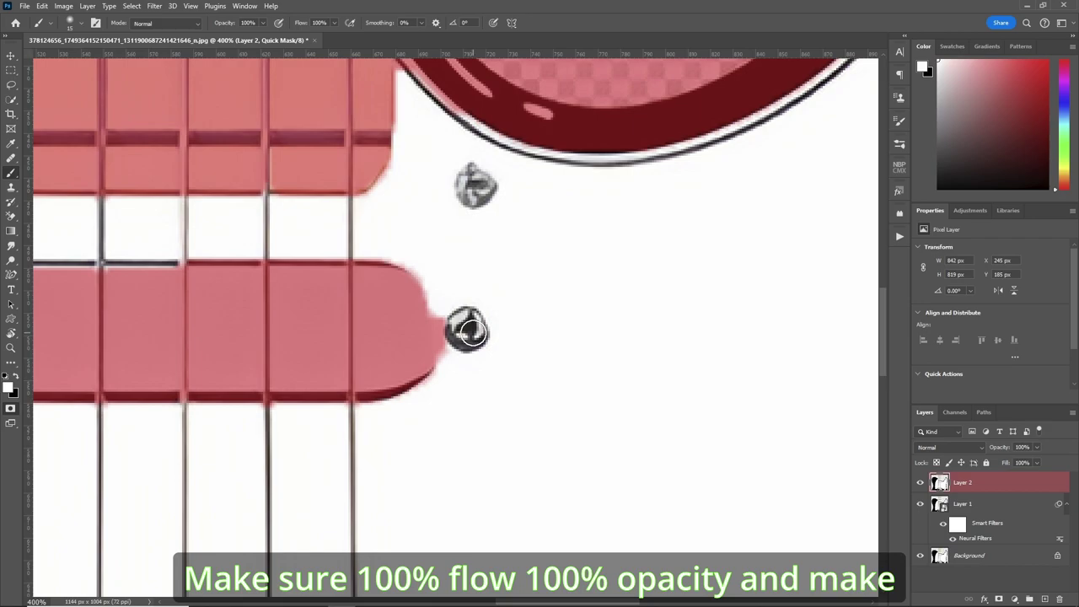
pyautogui.press('x')
# Mask out the screws beside the pickups and near the neck
pyautogui.moveTo(468, 331); pyautogui.dragTo(470, 327)
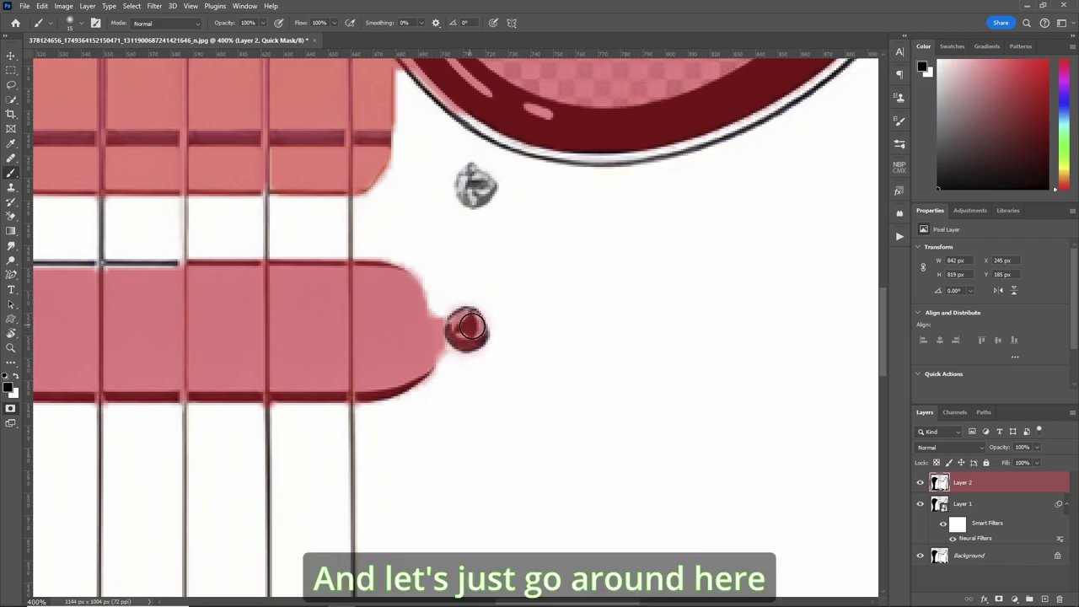
pyautogui.moveTo(475, 186); pyautogui.dragTo(464, 187)
pyautogui.moveTo(600, 604); pyautogui.dragTo(485, 603)
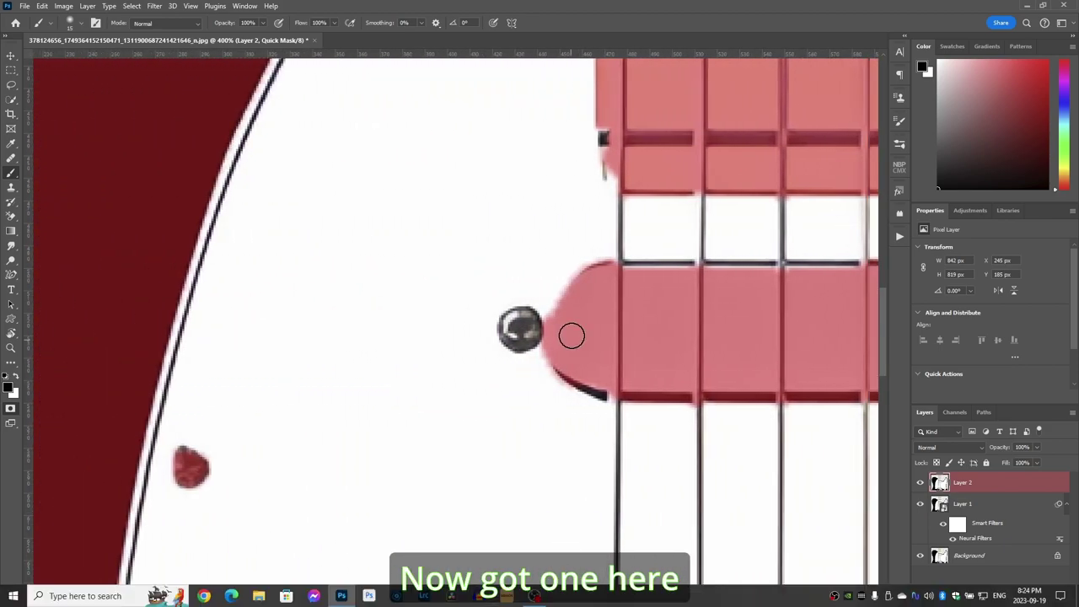
pyautogui.moveTo(523, 316); pyautogui.dragTo(514, 337)
pyautogui.moveTo(428, 287)
pyautogui.mouseDown()
pyautogui.moveTo(448, 415)
pyautogui.moveTo(358, 425)
pyautogui.moveTo(301, 461)
pyautogui.mouseUp()
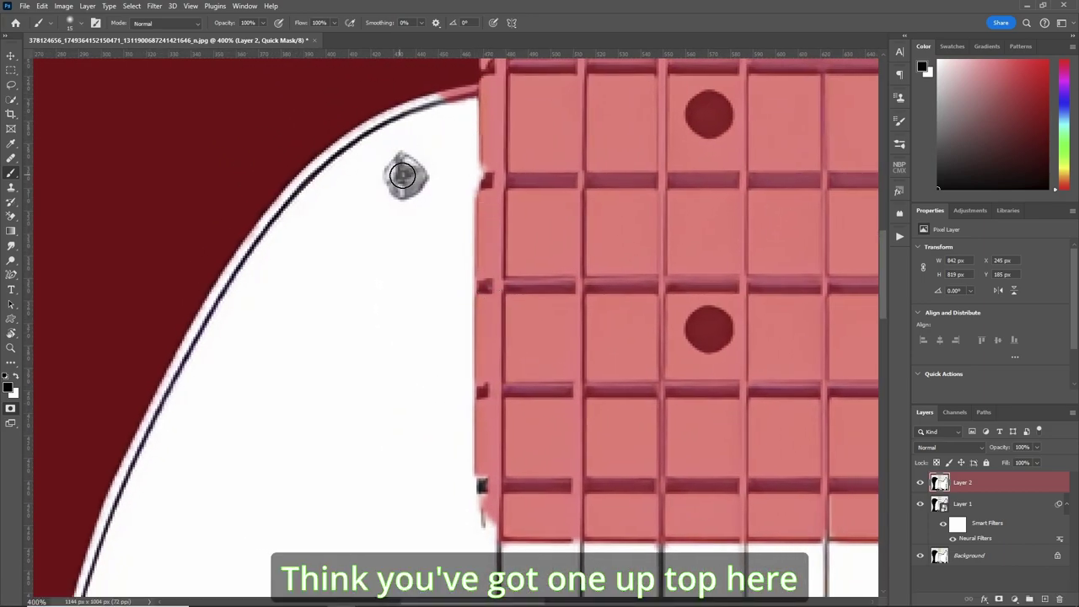
pyautogui.moveTo(405, 172); pyautogui.dragTo(416, 184)
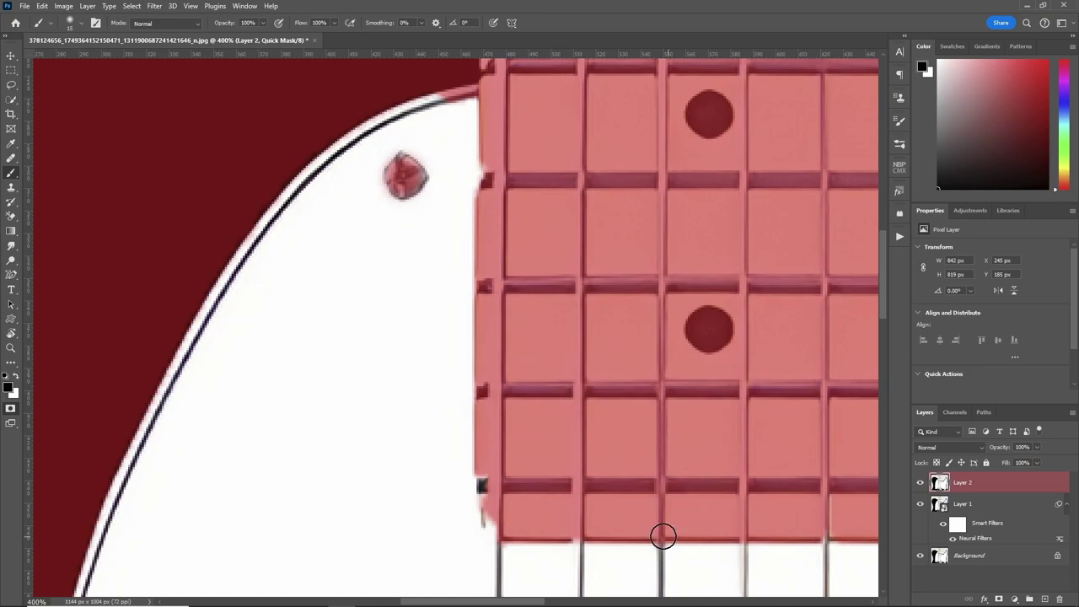
# Mask out the screw at the pickguard's lower edge
pyautogui.moveTo(880, 293)
pyautogui.mouseDown()
pyautogui.moveTo(885, 362)
pyautogui.moveTo(918, 433)
pyautogui.mouseUp()
pyautogui.scroll(-5, 511, 493)
pyautogui.hscroll(5, 511, 493)
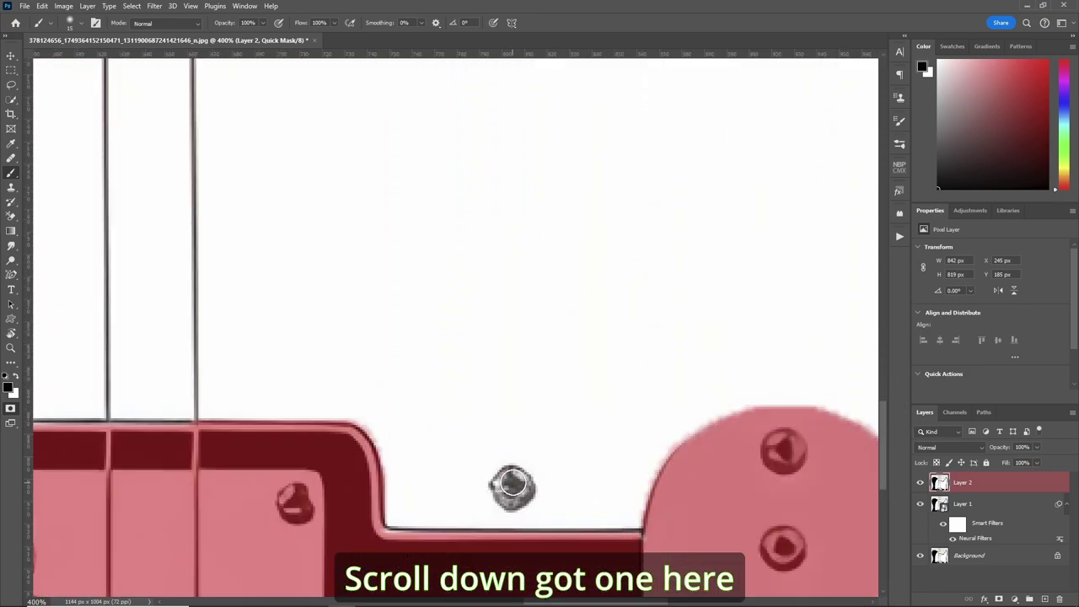
pyautogui.click(511, 489)
pyautogui.moveTo(511, 494); pyautogui.dragTo(534, 493)
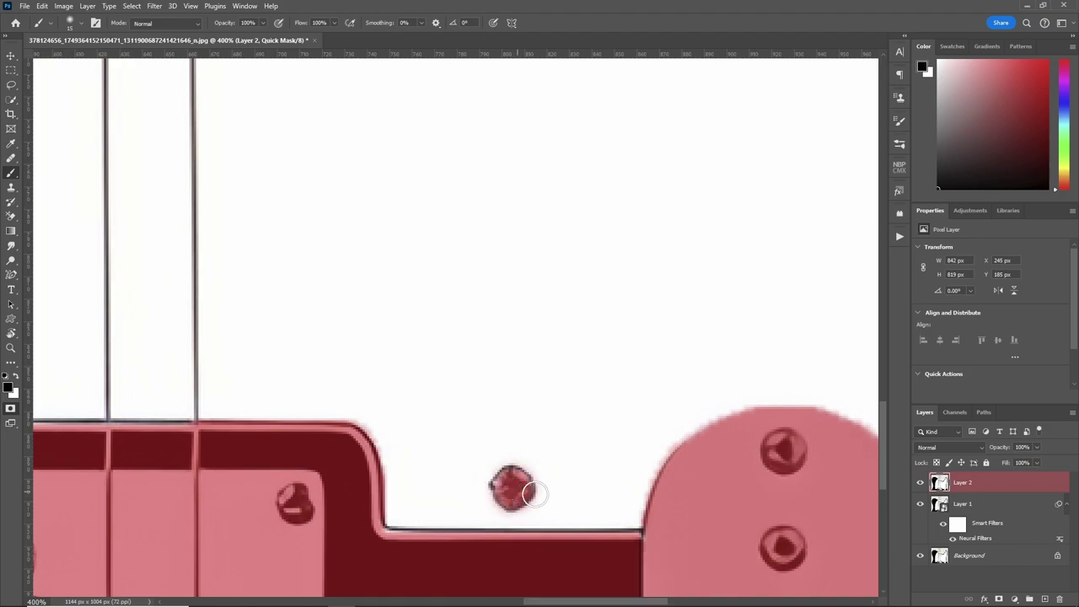
# Mask out the remaining grey pickguard screws and fit the guitar on screen
pyautogui.moveTo(616, 604); pyautogui.dragTo(664, 604)
pyautogui.moveTo(703, 489); pyautogui.dragTo(705, 491)
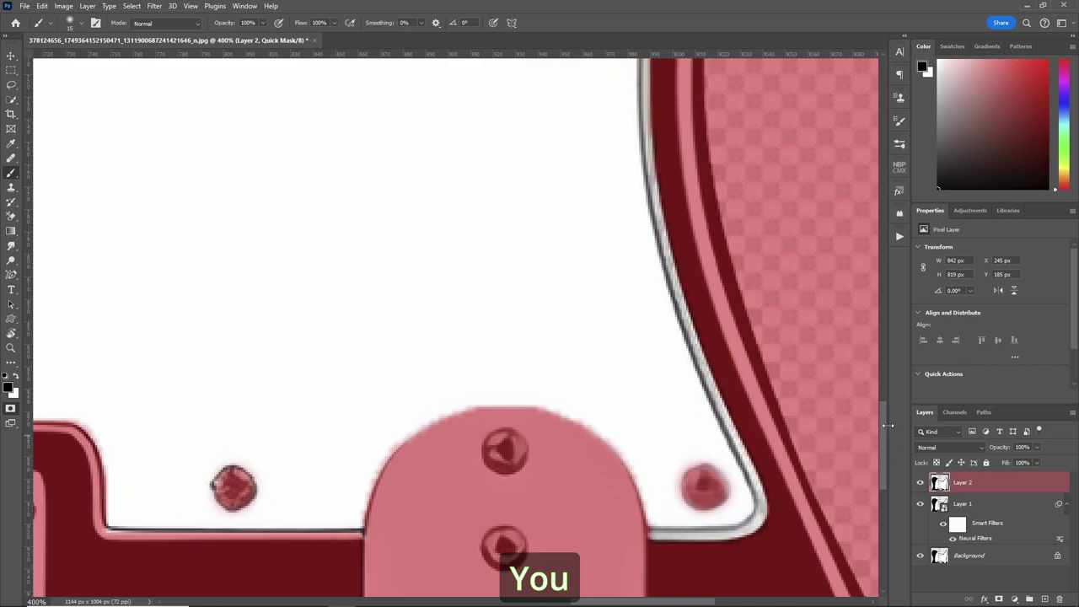
pyautogui.moveTo(887, 425); pyautogui.dragTo(887, 296)
pyautogui.moveTo(728, 405); pyautogui.dragTo(740, 402)
pyautogui.moveTo(887, 312); pyautogui.dragTo(887, 221)
pyautogui.moveTo(699, 213); pyautogui.dragTo(699, 214)
pyautogui.hotkey('ctrl', '0')
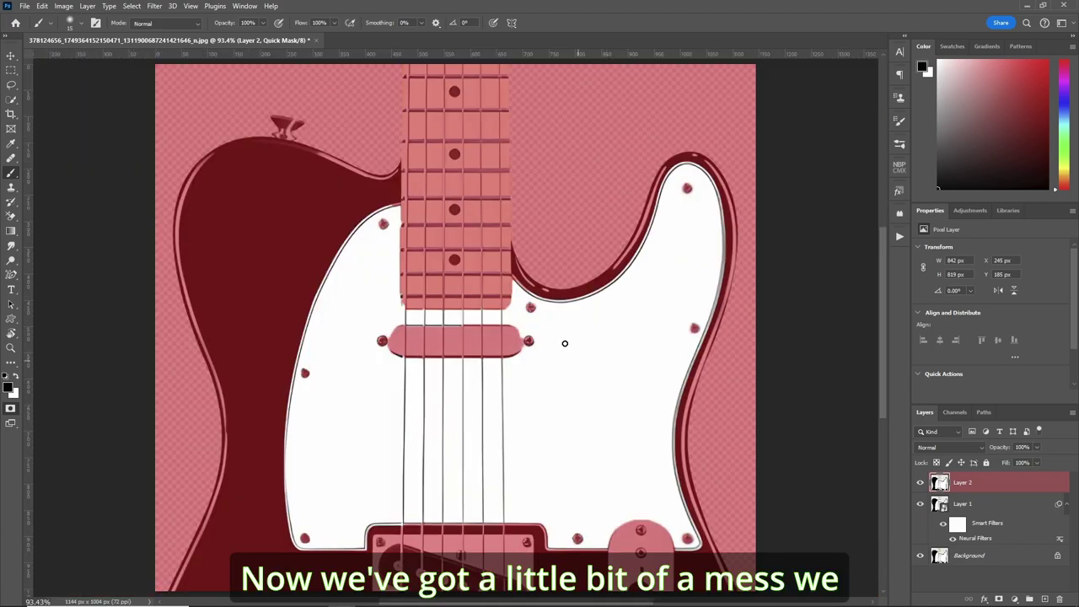
# Zoom in and paint white to trim pink mask bulges off the pickup edge
pyautogui.press('z')
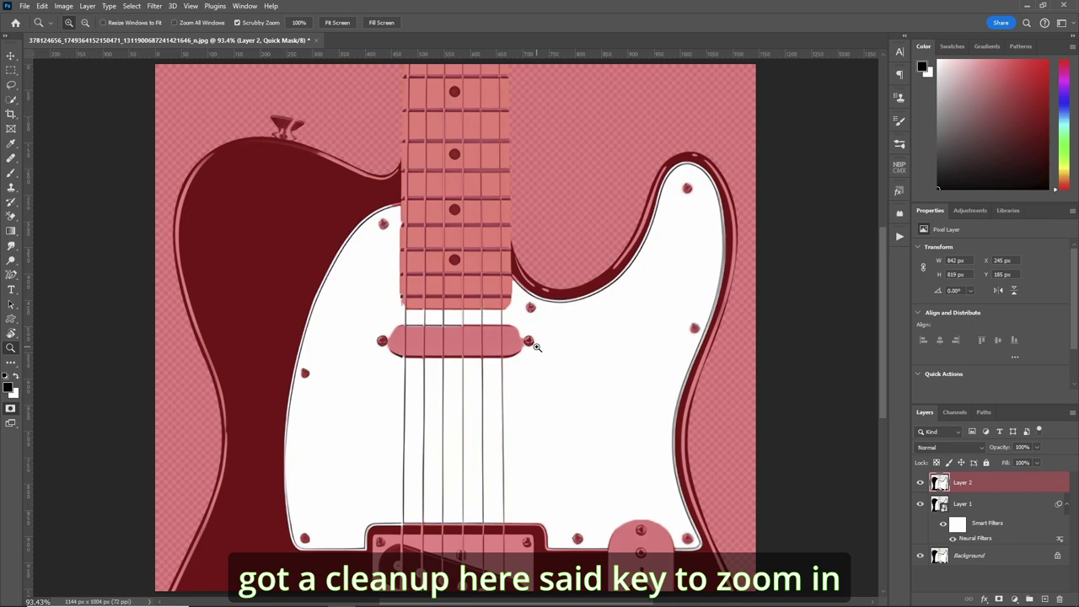
pyautogui.moveTo(528, 344); pyautogui.dragTo(541, 352)
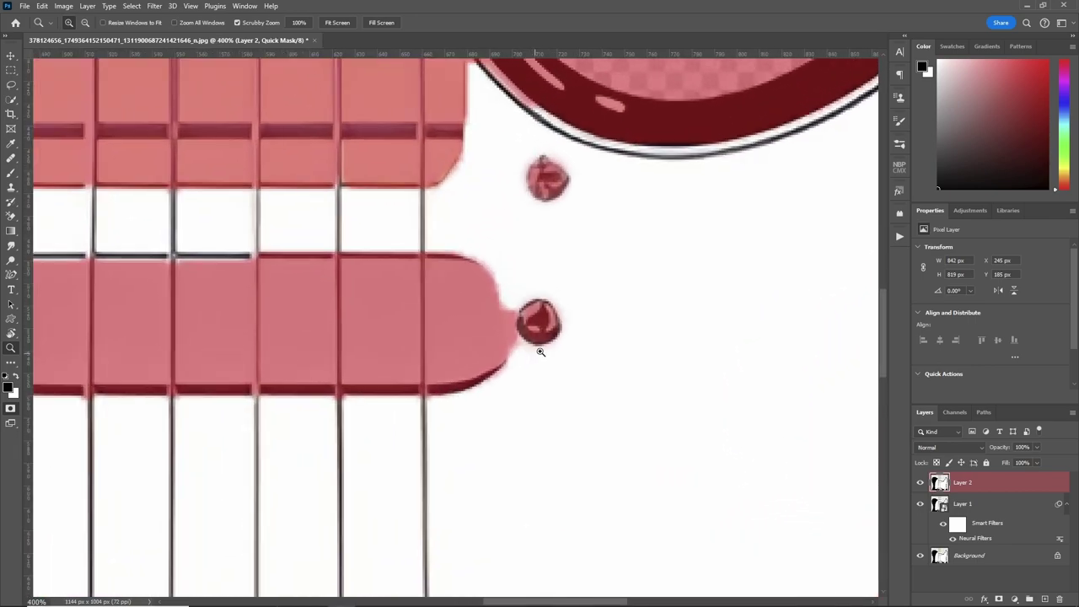
pyautogui.press('b')
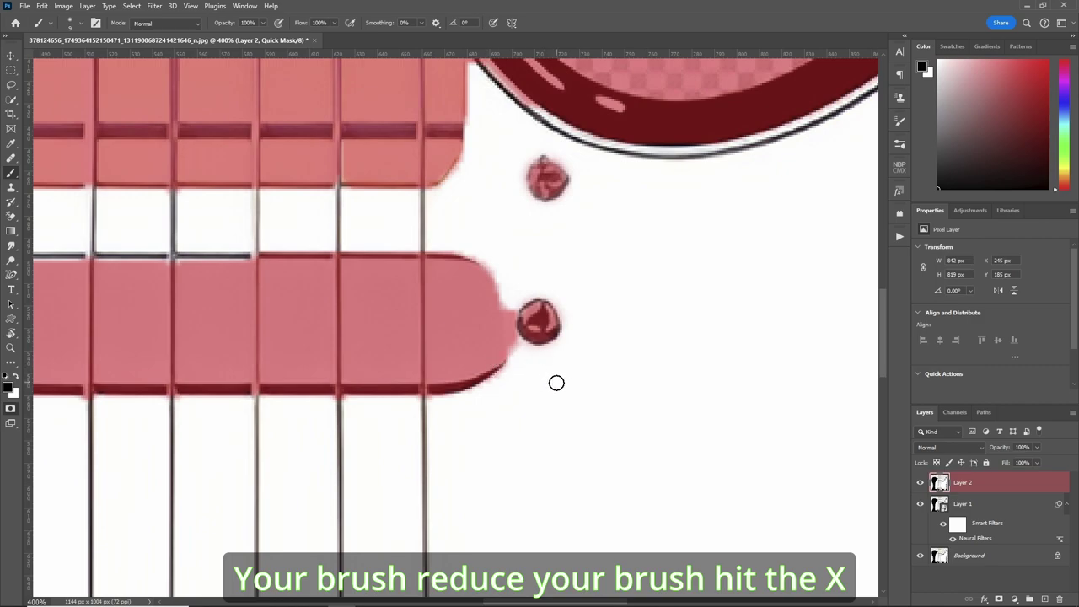
pyautogui.press('x')
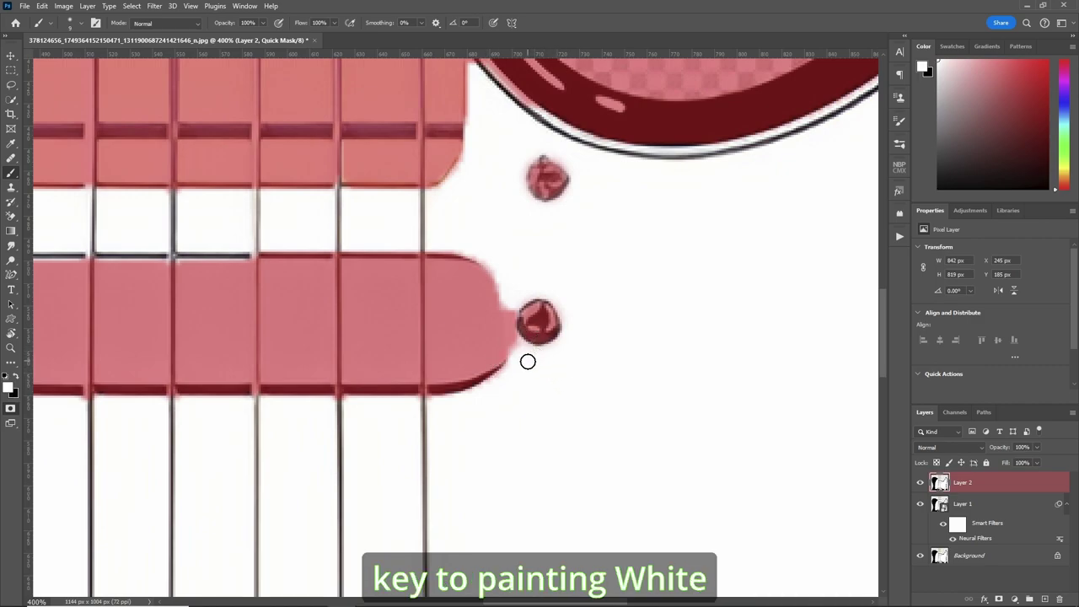
pyautogui.moveTo(518, 350); pyautogui.dragTo(511, 310)
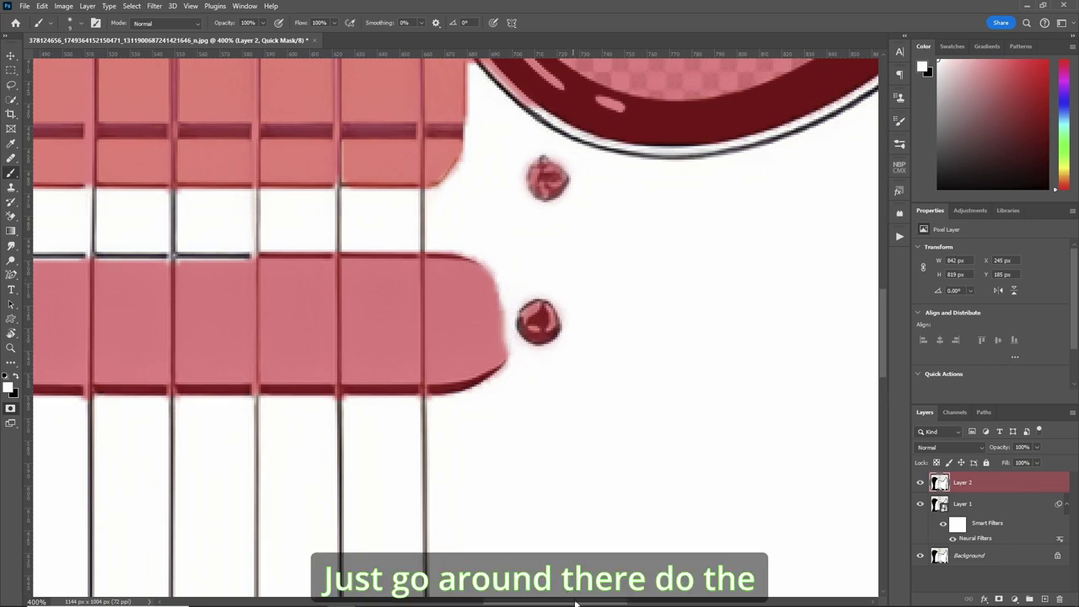
pyautogui.moveTo(576, 604); pyautogui.dragTo(470, 604)
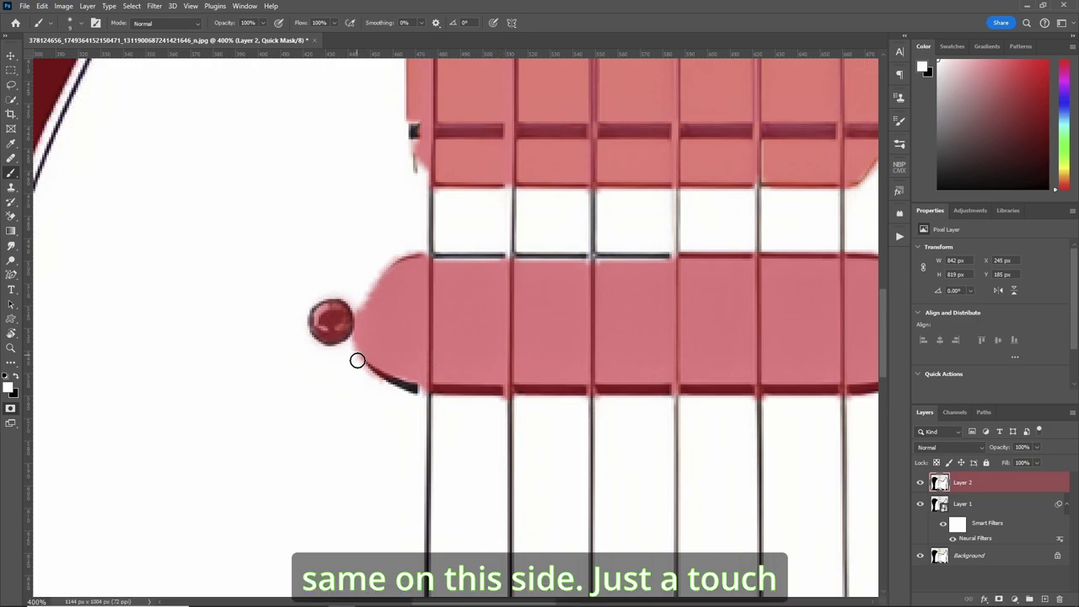
pyautogui.moveTo(350, 367)
pyautogui.mouseDown()
pyautogui.moveTo(369, 272)
pyautogui.moveTo(357, 351)
pyautogui.moveTo(365, 369)
pyautogui.mouseUp()
# Paint black to extend the mask along the pickup's edges and fill the fretboard-end gap
pyautogui.press('x')
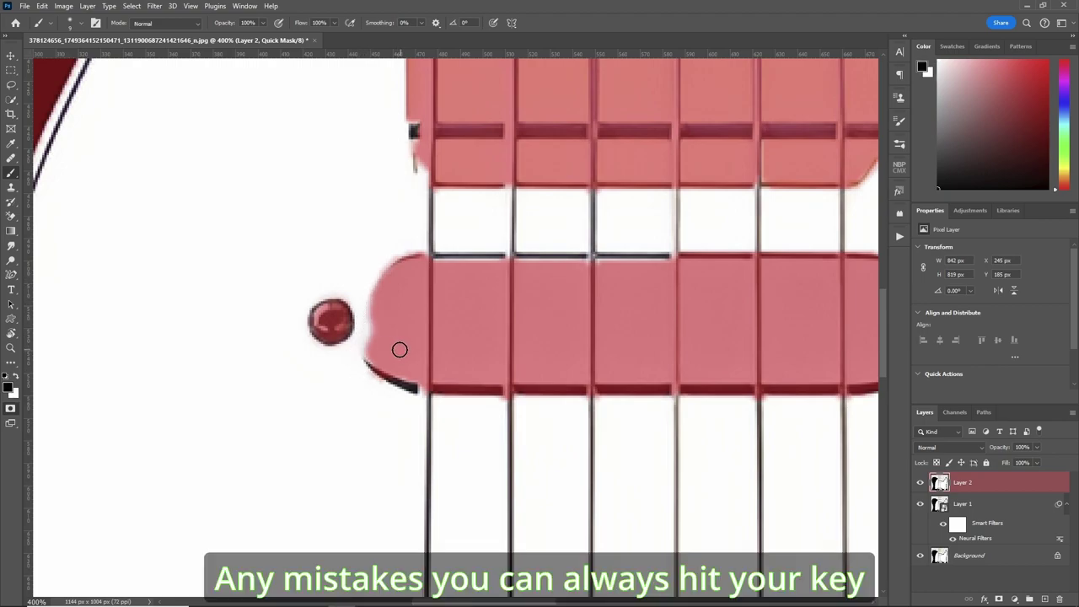
pyautogui.moveTo(379, 329)
pyautogui.mouseDown()
pyautogui.moveTo(374, 337)
pyautogui.moveTo(380, 298)
pyautogui.moveTo(375, 340)
pyautogui.mouseUp()
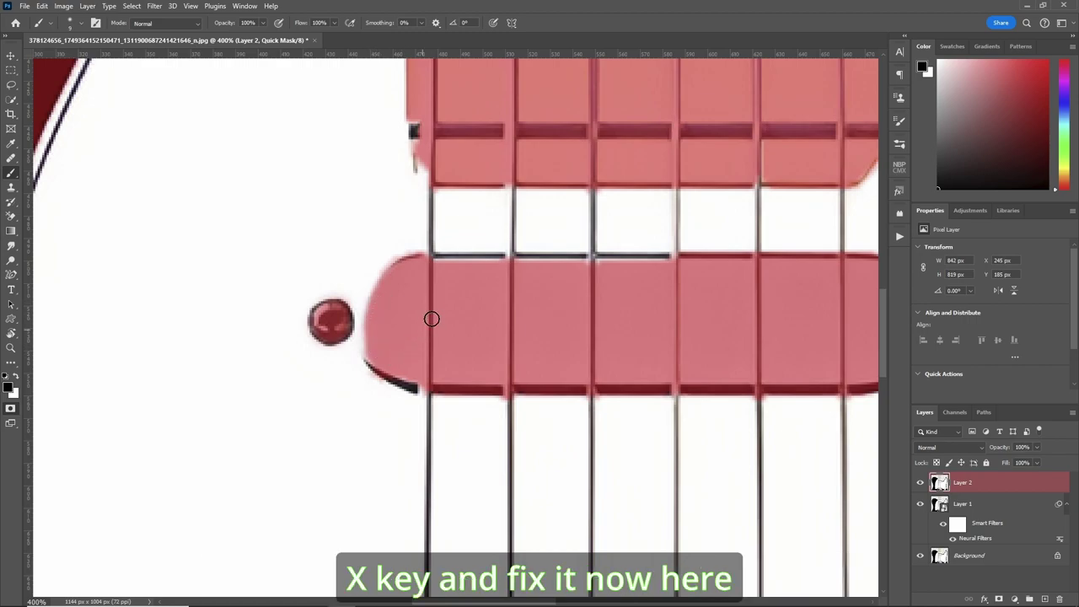
pyautogui.moveTo(420, 128)
pyautogui.mouseDown()
pyautogui.moveTo(420, 177)
pyautogui.moveTo(416, 125)
pyautogui.mouseUp()
pyautogui.moveTo(425, 167); pyautogui.dragTo(420, 180)
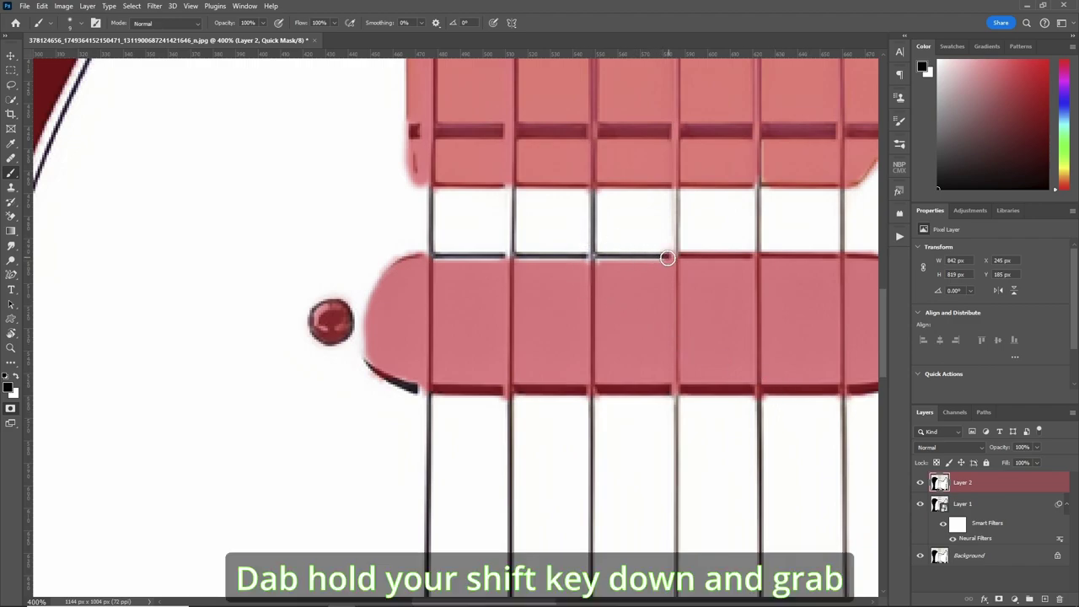
pyautogui.keyDown('shift'); pyautogui.click(422, 264); pyautogui.keyUp('shift')
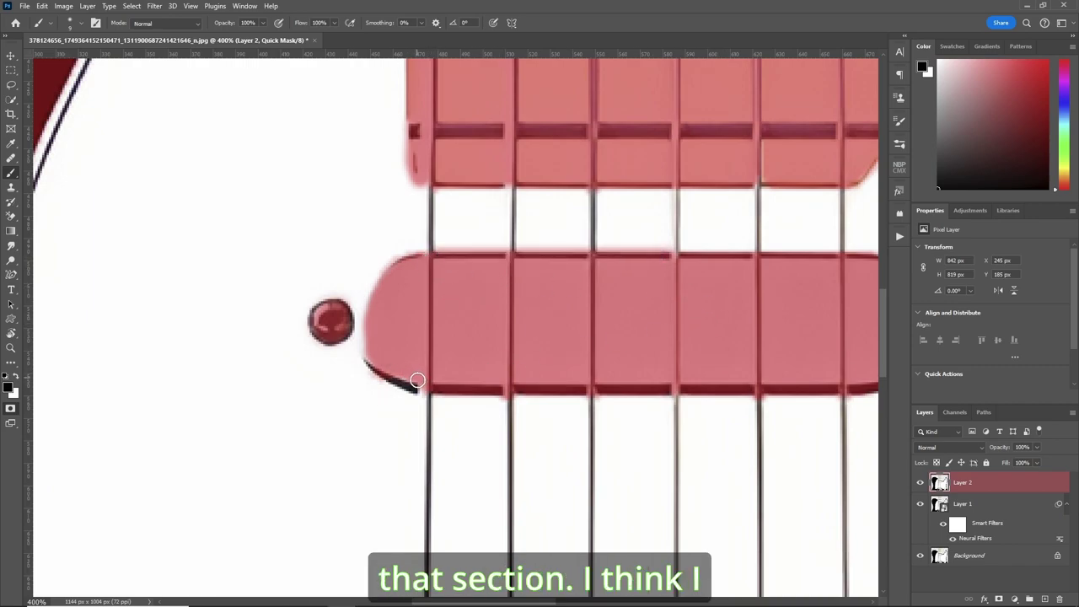
pyautogui.moveTo(393, 372); pyautogui.dragTo(410, 385)
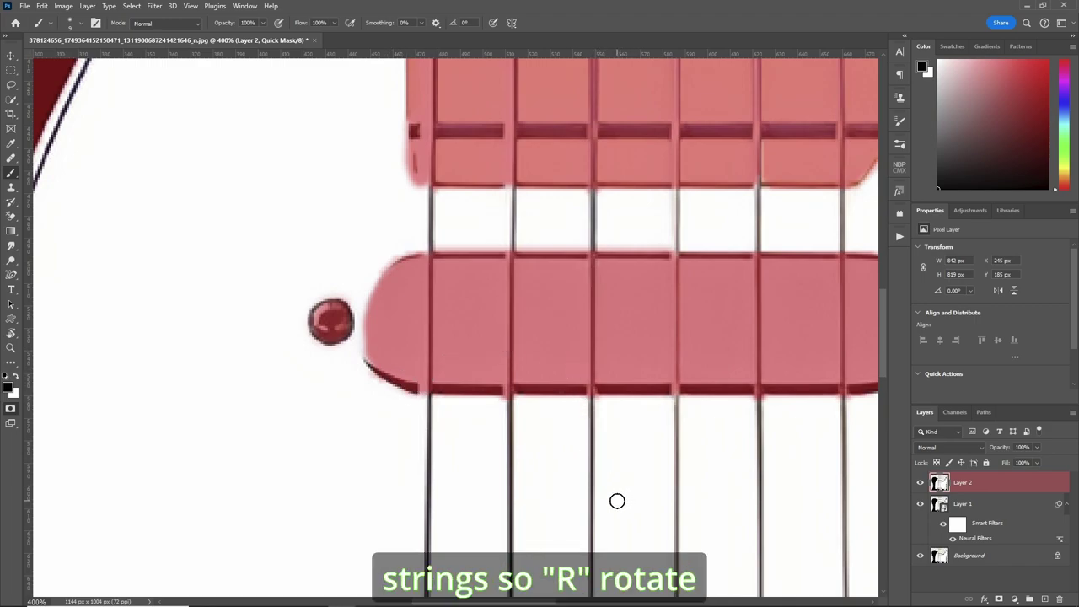
# Rotate the view so strings run horizontally, then mask all six strings to the bridge
pyautogui.press('r')
pyautogui.moveTo(574, 537); pyautogui.dragTo(607, 250)
pyautogui.hotkey('ctrl', '-')
pyautogui.hotkey('ctrl', '-')
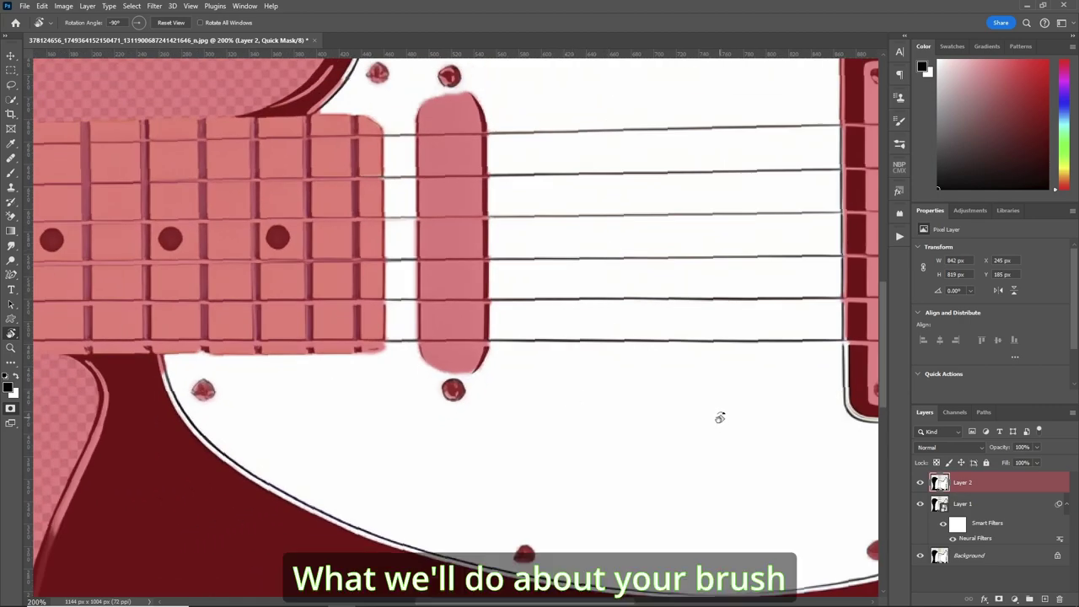
pyautogui.moveTo(720, 418); pyautogui.dragTo(717, 413)
pyautogui.press('b')
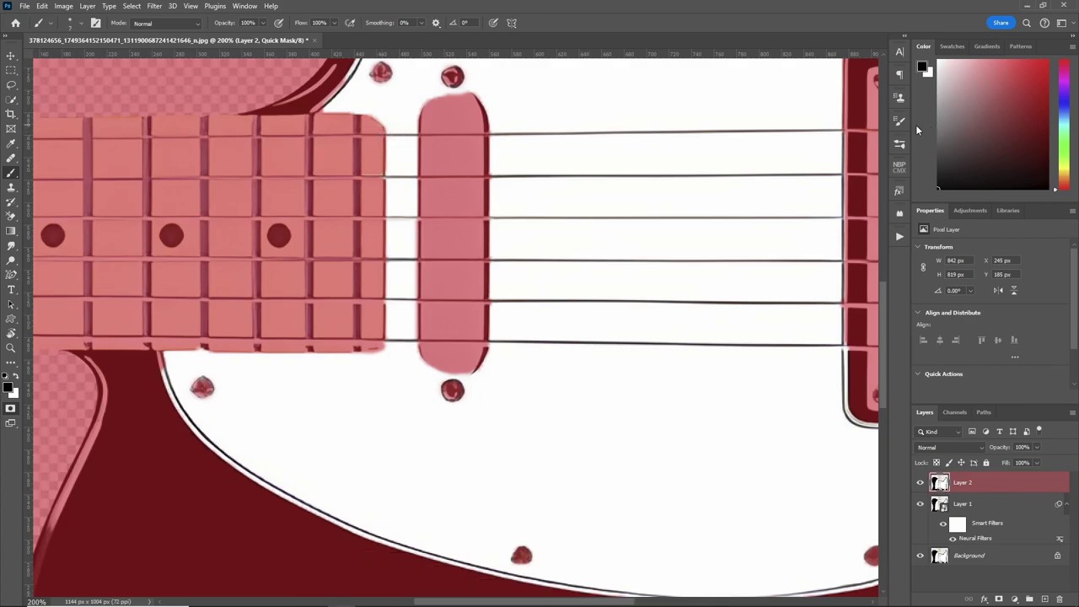
pyautogui.keyDown('shift'); pyautogui.click(854, 130); pyautogui.keyUp('shift')
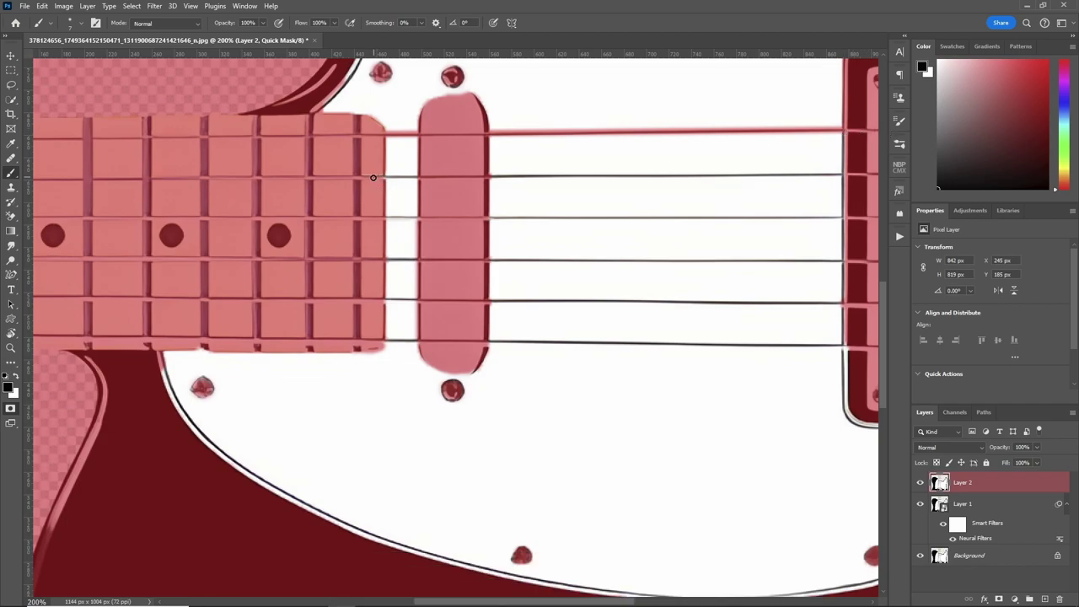
pyautogui.keyDown('shift'); pyautogui.click(854, 176); pyautogui.keyUp('shift')
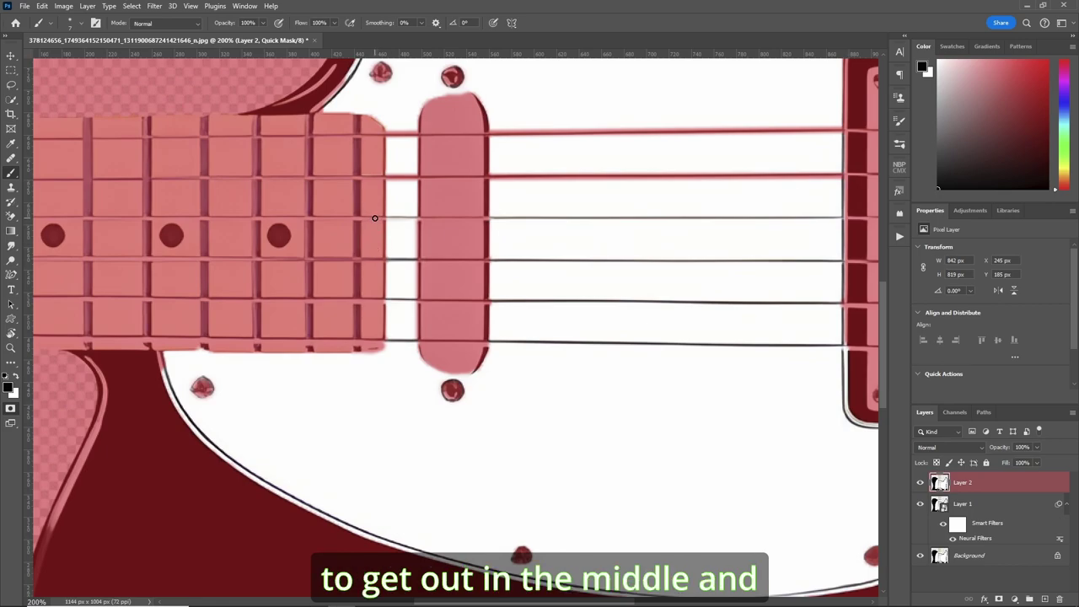
pyautogui.keyDown('shift'); pyautogui.click(854, 218); pyautogui.keyUp('shift')
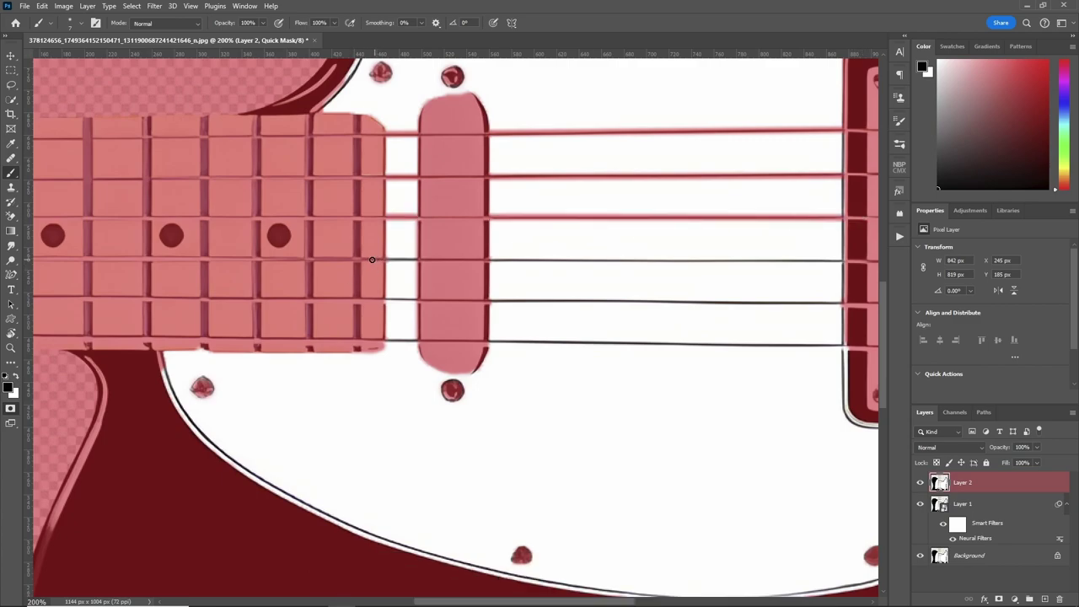
pyautogui.keyDown('shift'); pyautogui.click(846, 261); pyautogui.keyUp('shift')
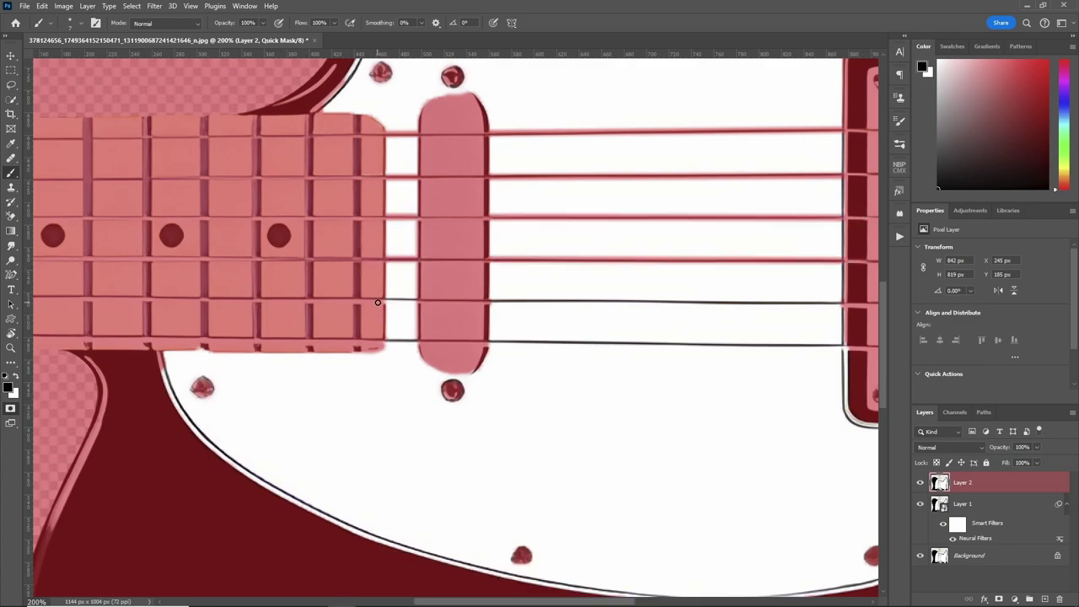
pyautogui.keyDown('shift'); pyautogui.click(860, 303); pyautogui.keyUp('shift')
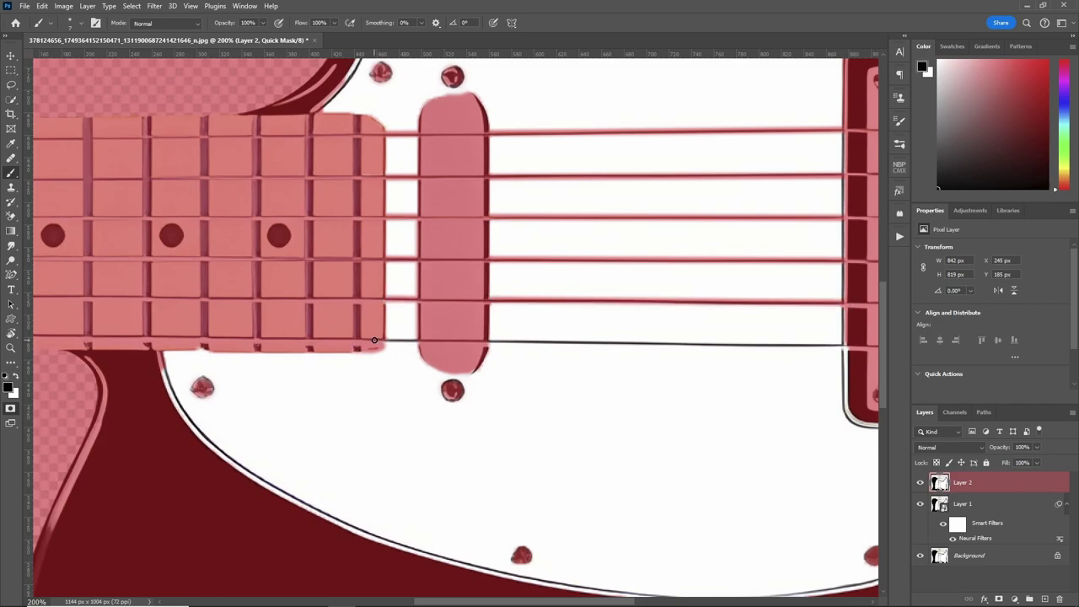
pyautogui.keyDown('shift'); pyautogui.click(849, 347); pyautogui.keyUp('shift')
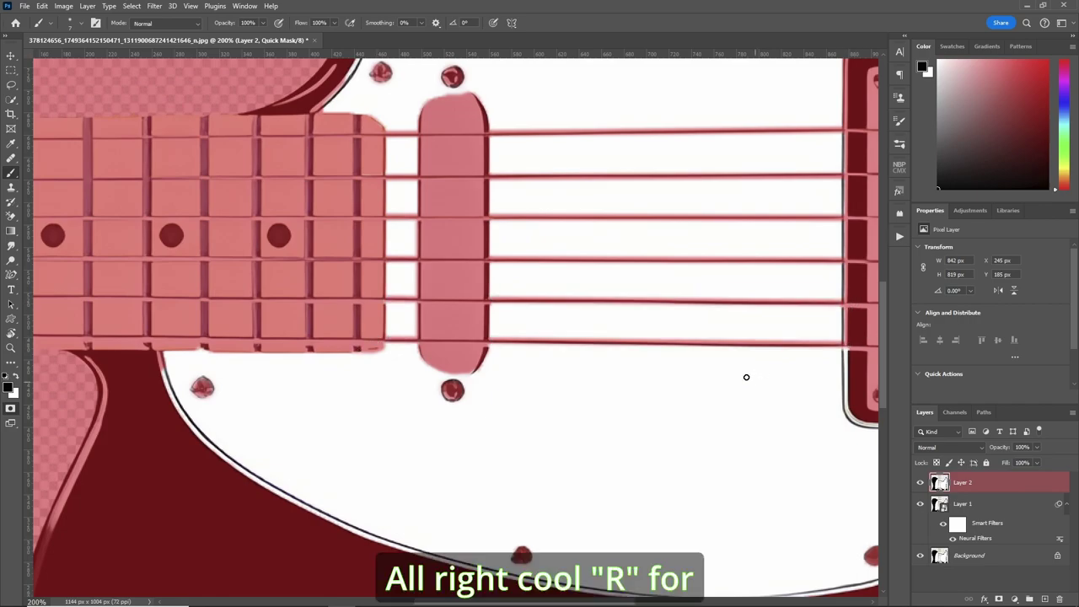
# Rotate the view upright and paint white to clear mask around the pickguard corner by the bridge
pyautogui.press('r')
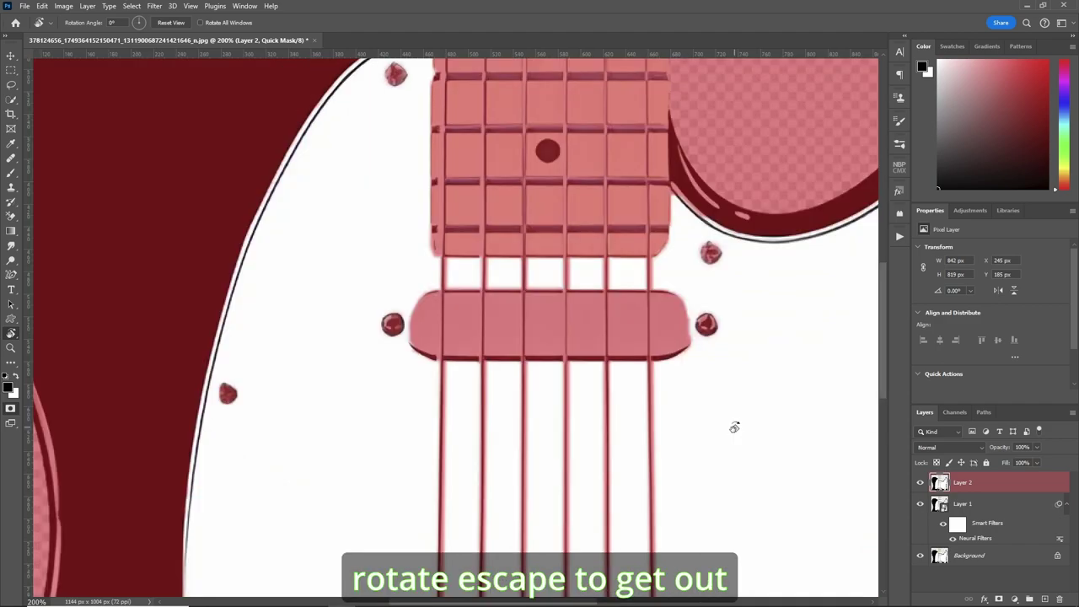
pyautogui.moveTo(735, 429); pyautogui.dragTo(748, 419)
pyautogui.moveTo(883, 288); pyautogui.dragTo(904, 386)
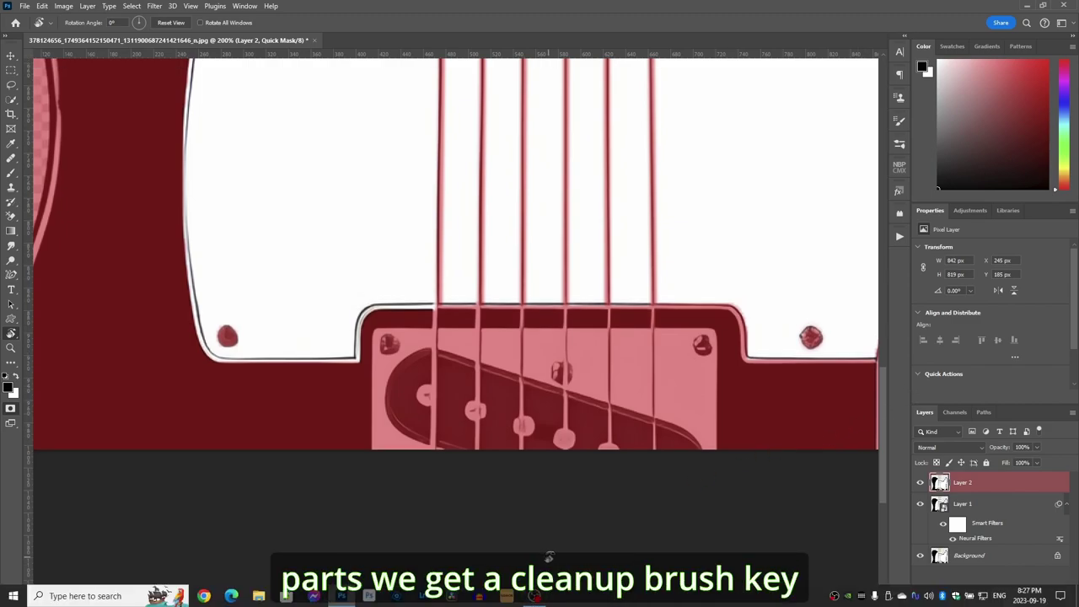
pyautogui.moveTo(552, 603); pyautogui.dragTo(632, 603)
pyautogui.press('b')
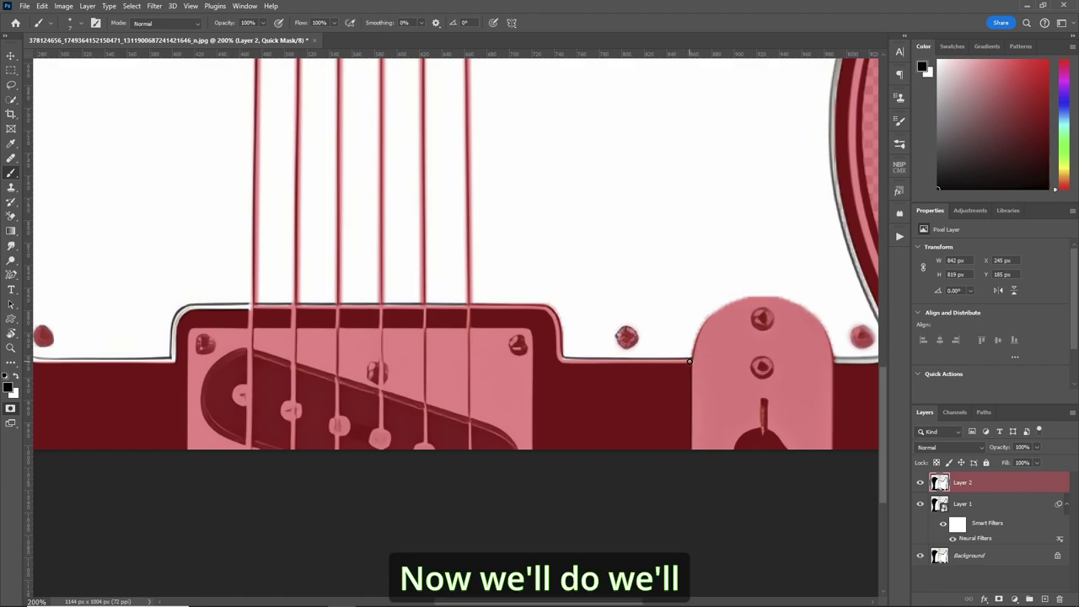
pyautogui.press('x')
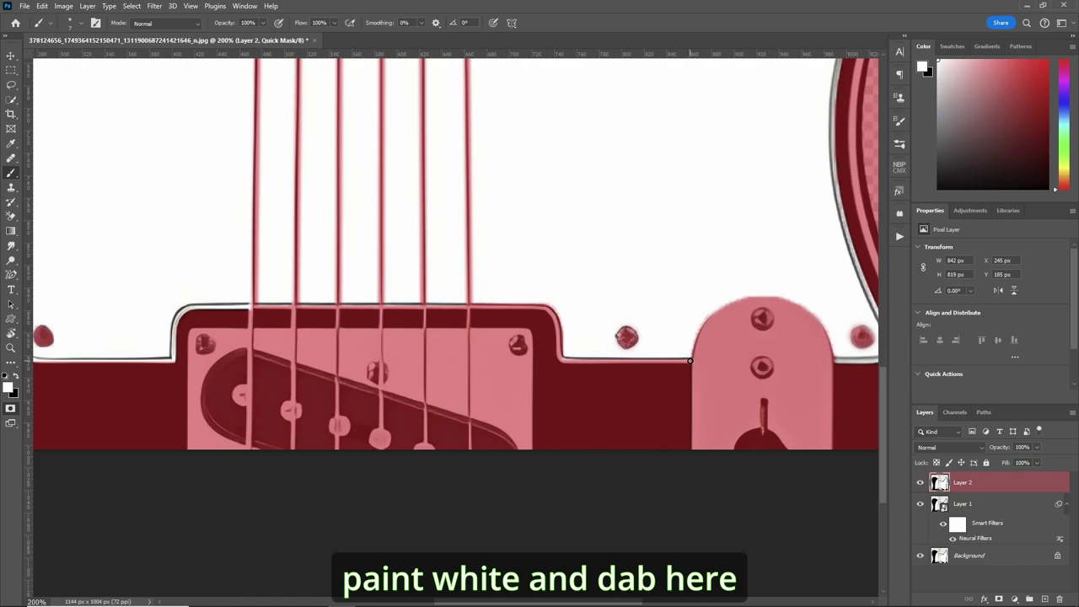
pyautogui.keyDown('shift'); pyautogui.click(563, 365); pyautogui.keyUp('shift')
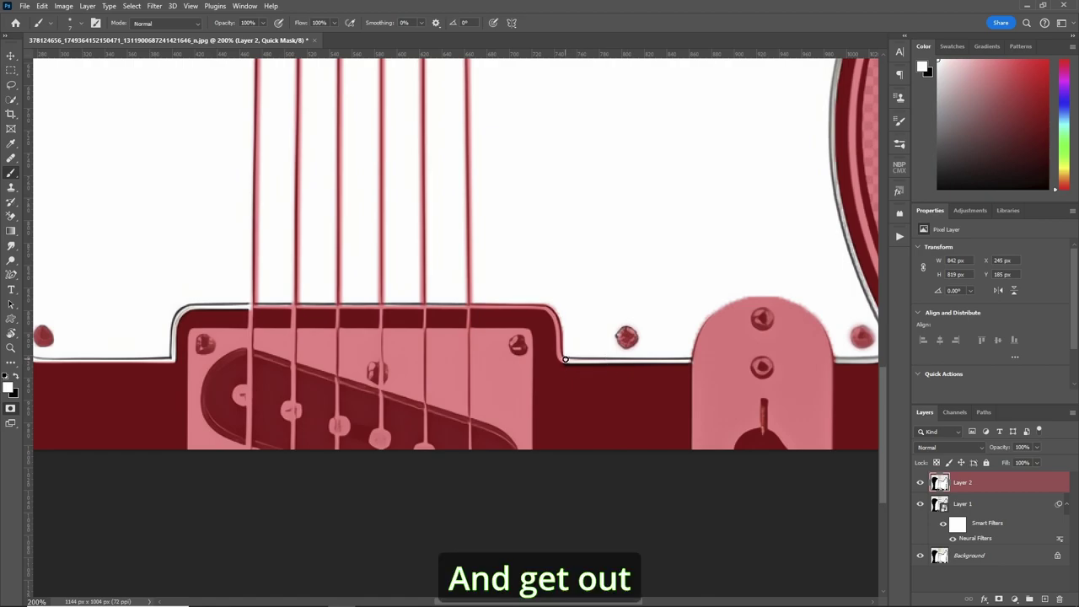
pyautogui.moveTo(565, 361)
pyautogui.mouseDown()
pyautogui.moveTo(545, 306)
pyautogui.moveTo(523, 307)
pyautogui.mouseUp()
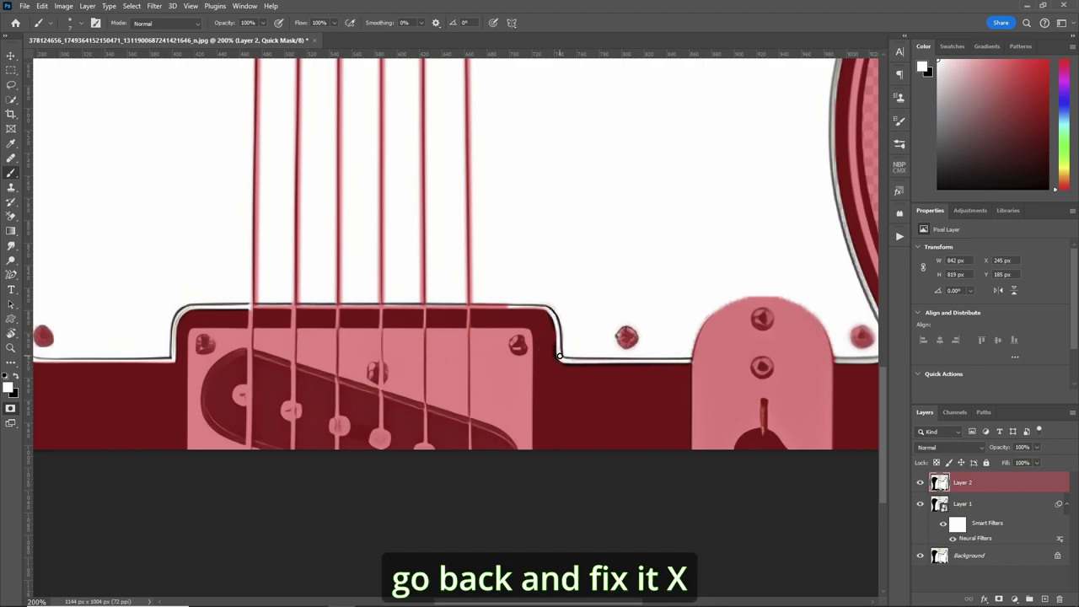
# Zoom in and clear stray mask along the pickguard edge above the bridge plate
pyautogui.hotkey('ctrl', '+')
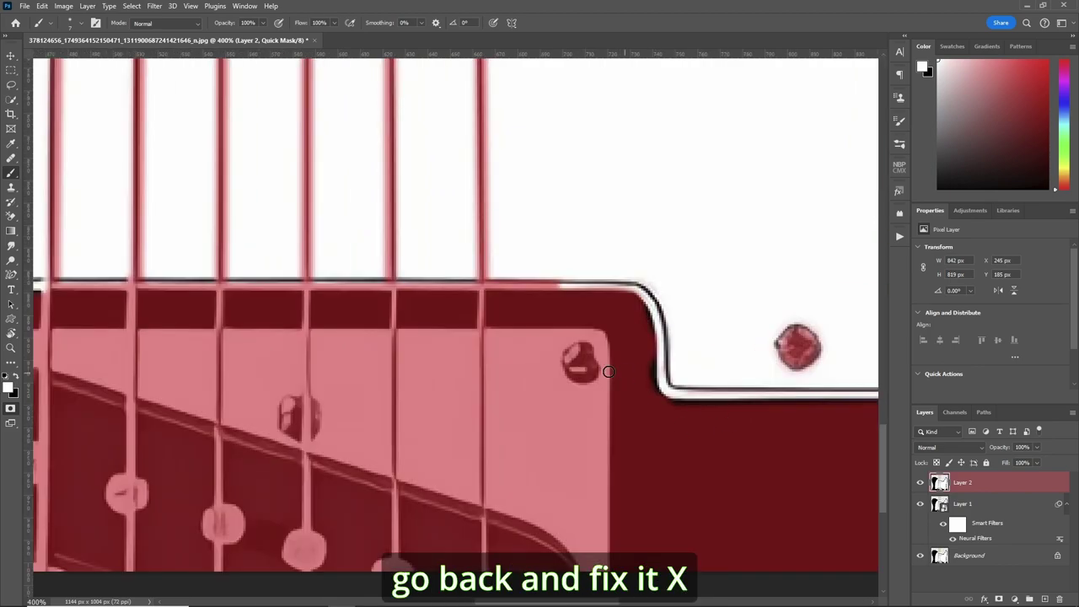
pyautogui.press('x')
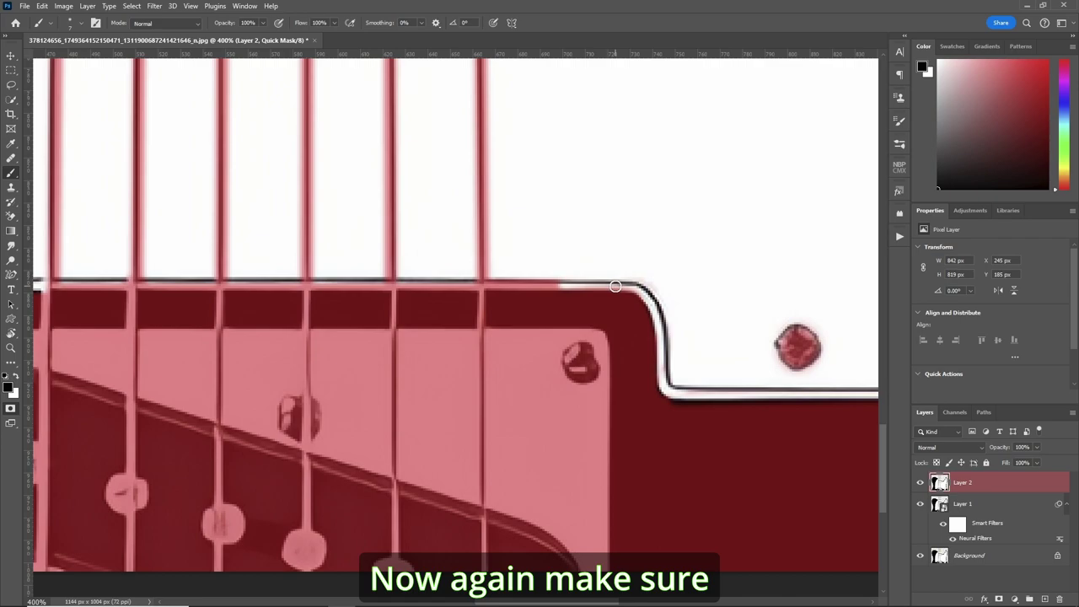
pyautogui.press('x')
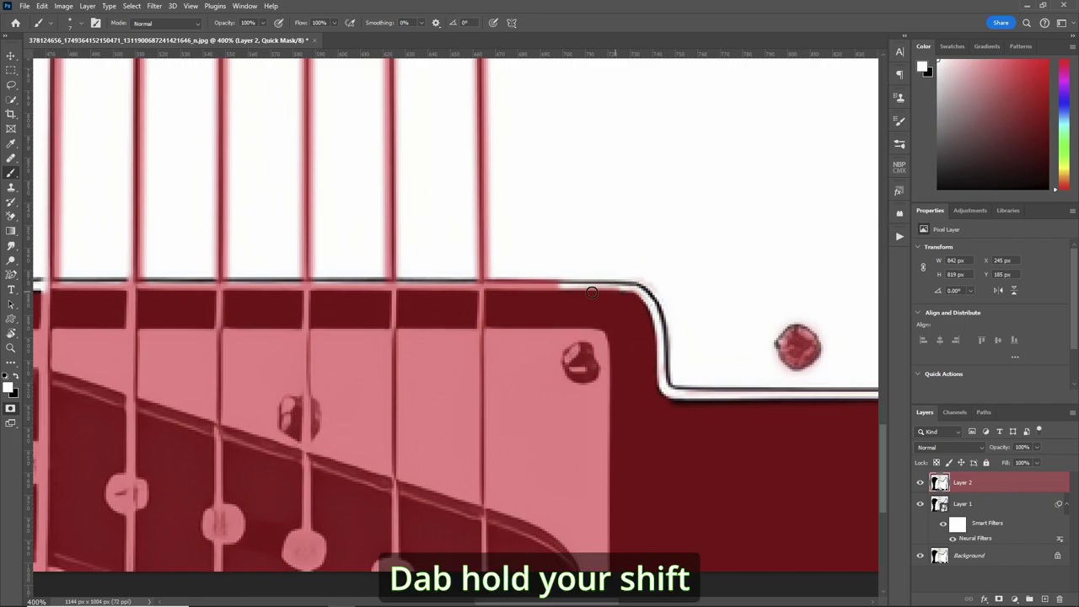
pyautogui.keyDown('shift'); pyautogui.click(58, 284); pyautogui.keyUp('shift')
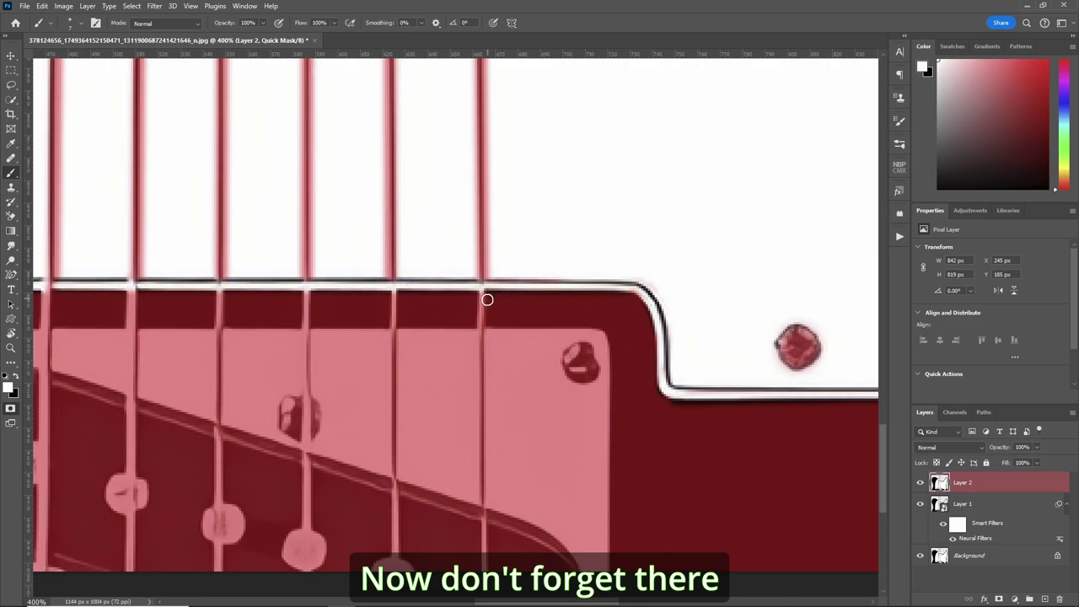
pyautogui.press('x')
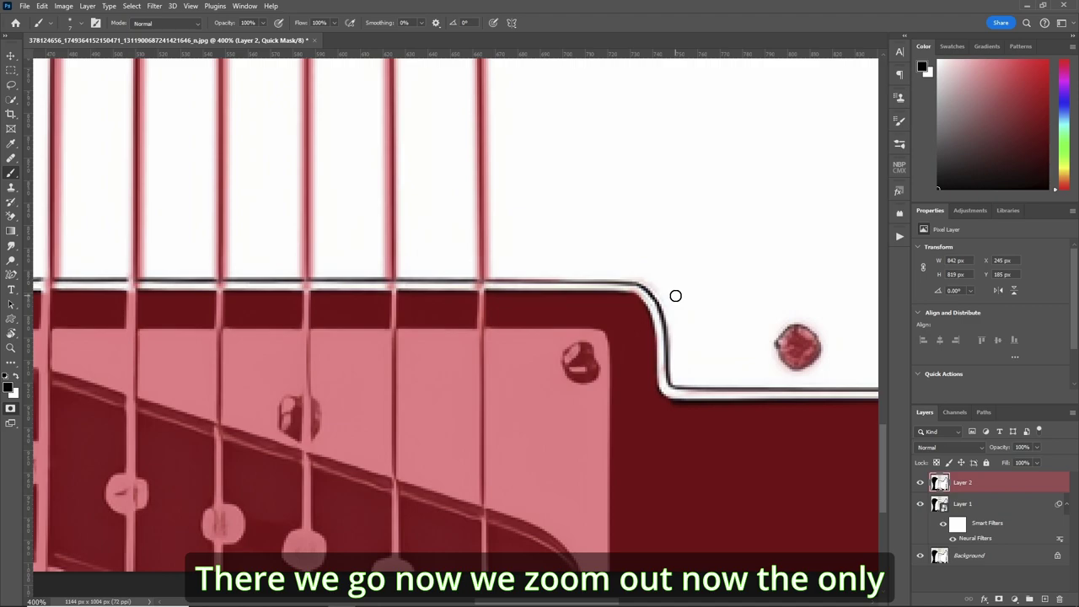
# With a white brush, clear stray mask along the pickguard's curved edges on both sides of the neck
pyautogui.press('x')
pyautogui.scroll(-8, 498, 206)
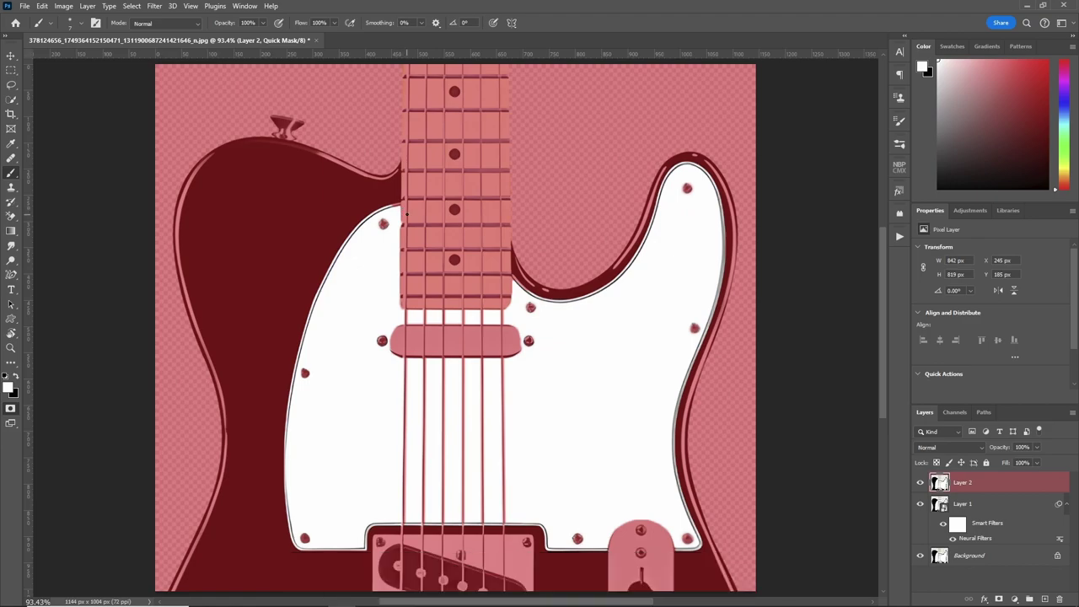
pyautogui.press('z')
pyautogui.moveTo(396, 217); pyautogui.dragTo(408, 215)
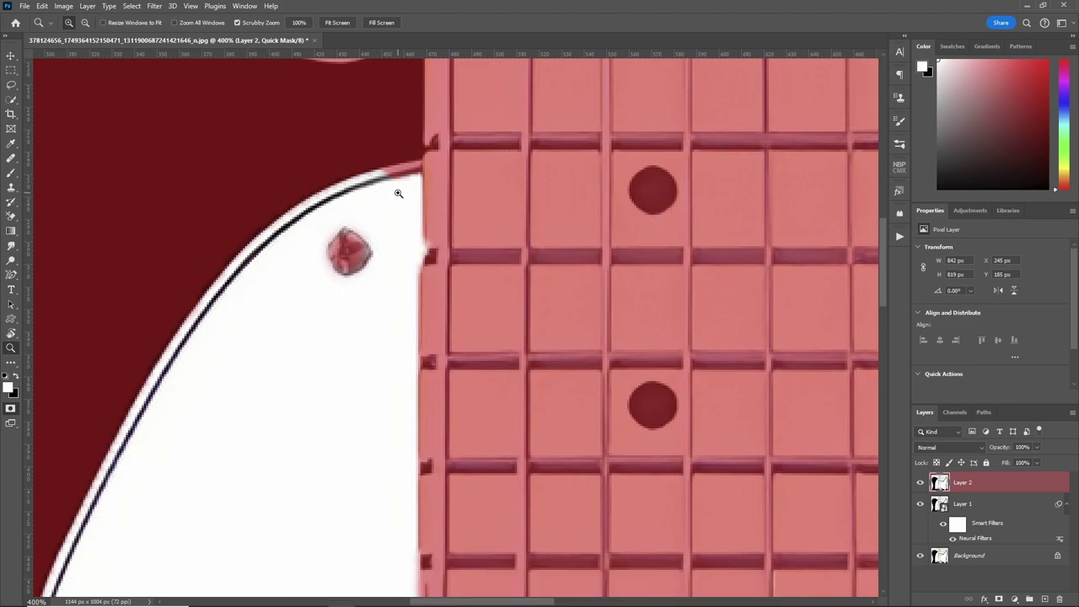
pyautogui.press('b')
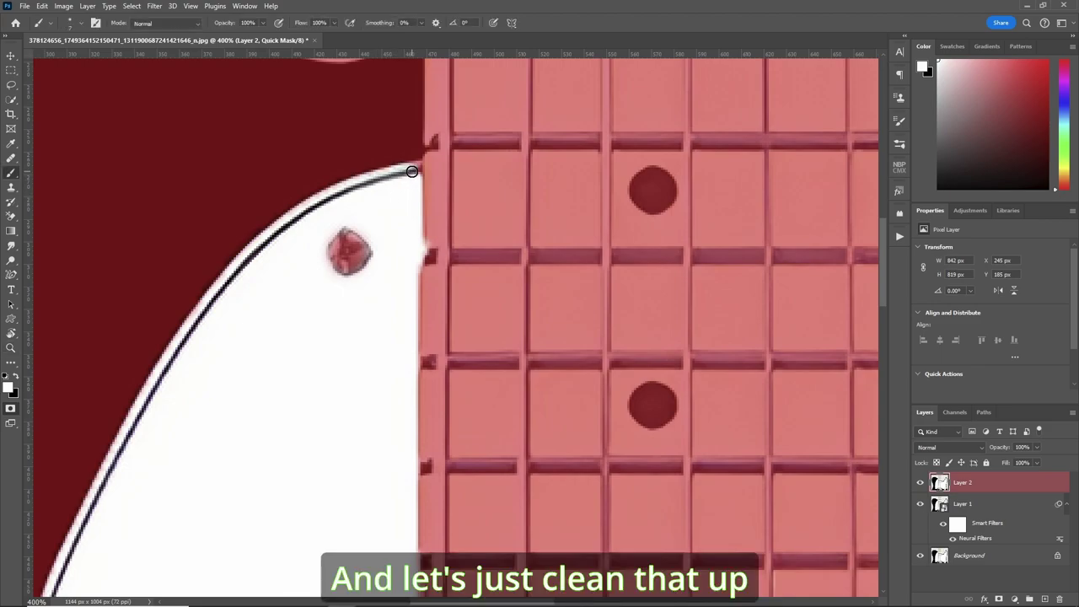
pyautogui.moveTo(386, 180); pyautogui.dragTo(311, 206)
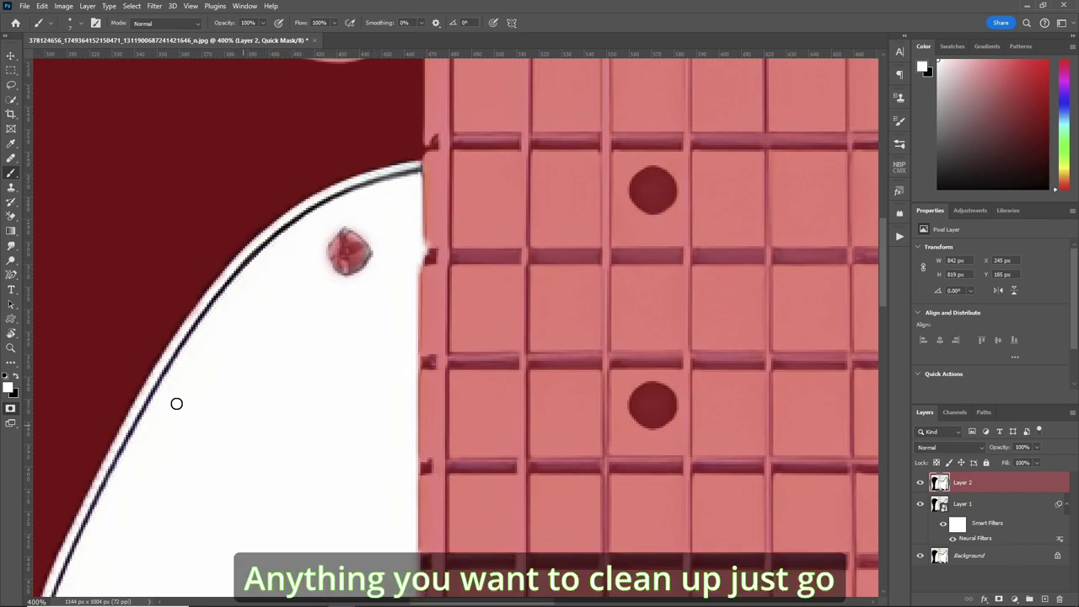
pyautogui.moveTo(140, 405); pyautogui.dragTo(89, 506)
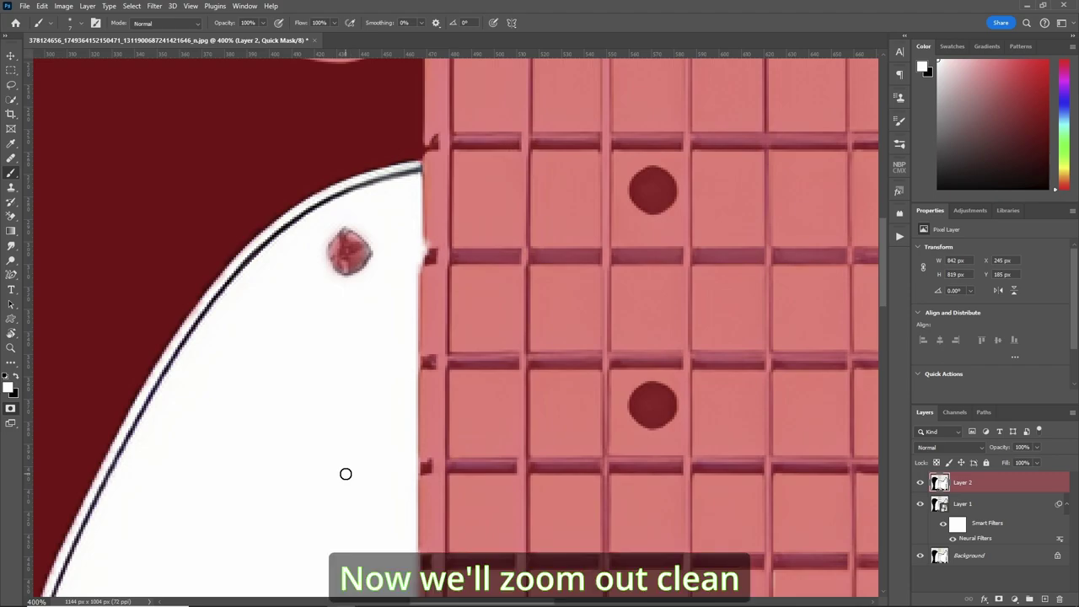
pyautogui.hscroll(5, 345, 474)
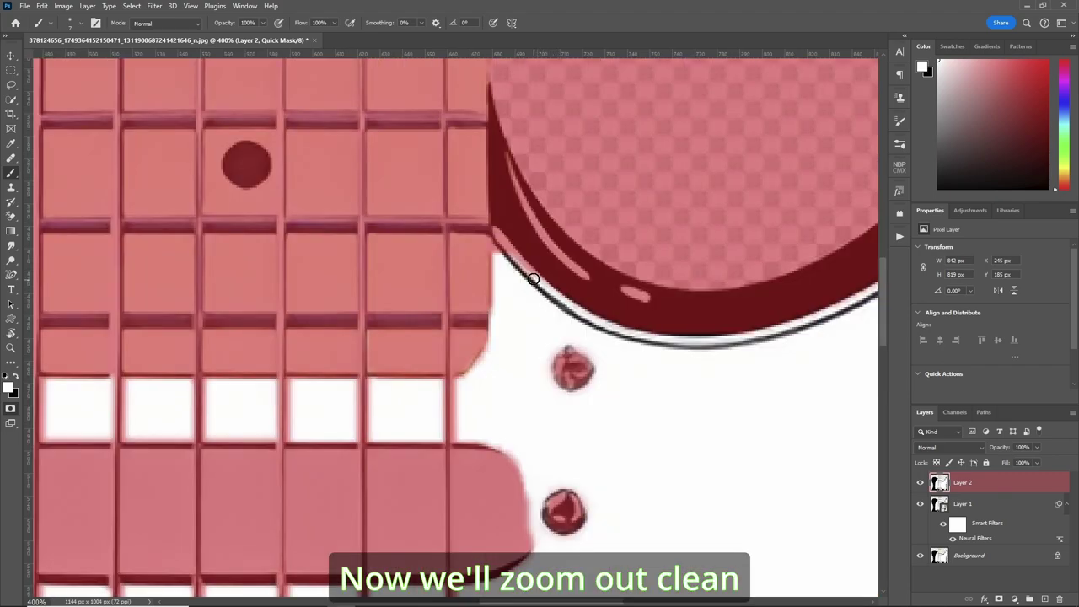
pyautogui.moveTo(525, 268)
pyautogui.mouseDown()
pyautogui.moveTo(499, 234)
pyautogui.moveTo(535, 292)
pyautogui.moveTo(658, 346)
pyautogui.moveTo(608, 331)
pyautogui.moveTo(677, 350)
pyautogui.mouseUp()
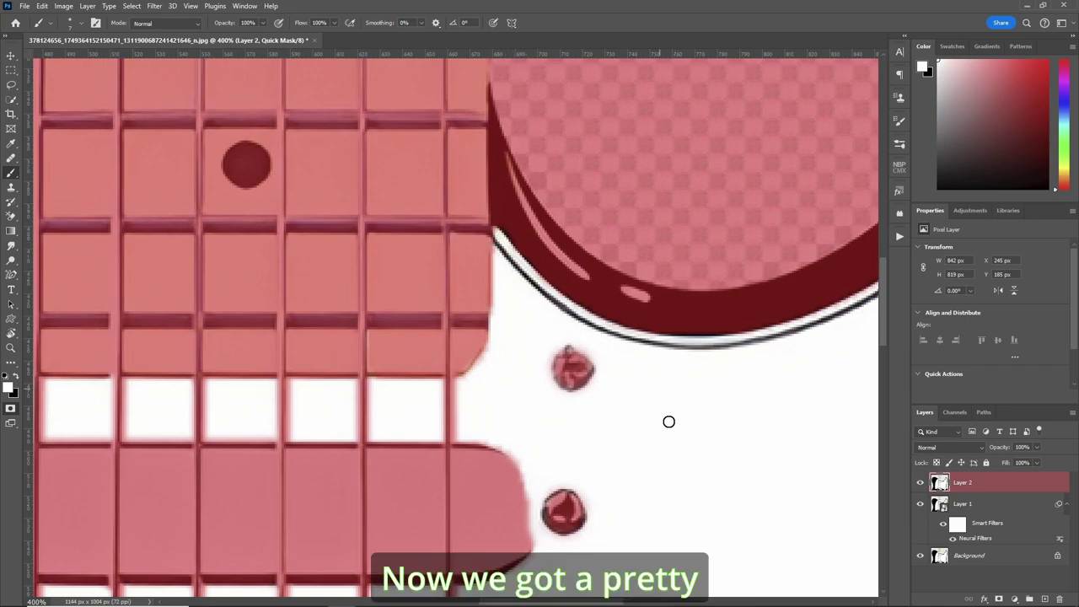
pyautogui.hotkey('ctrl', '0')
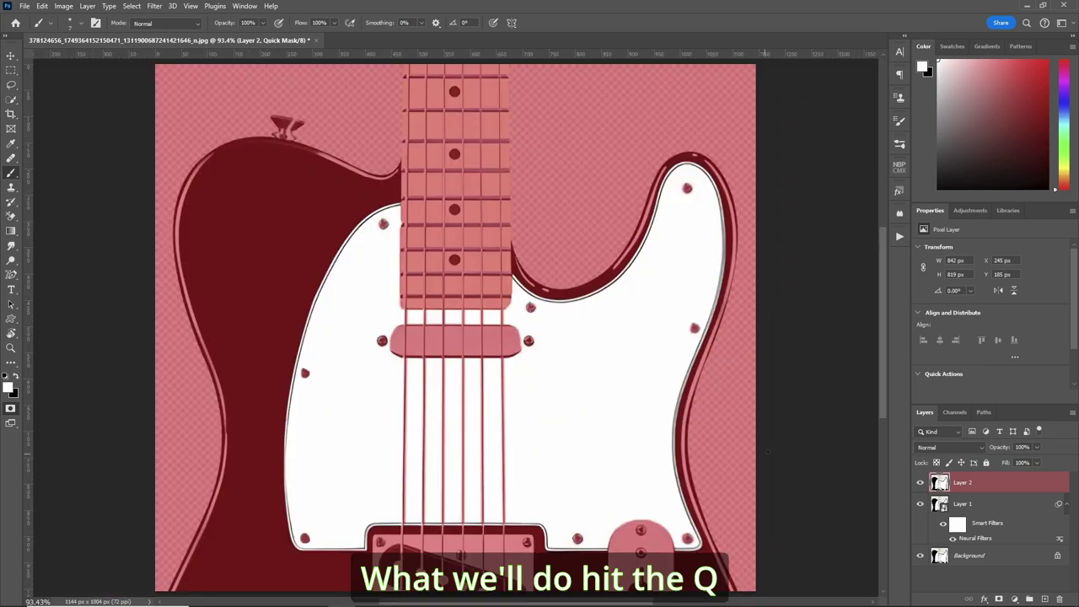
# Exit Quick Mask, add a layer mask to Layer 2, and target its pixels with Ctrl+2
pyautogui.press('q')
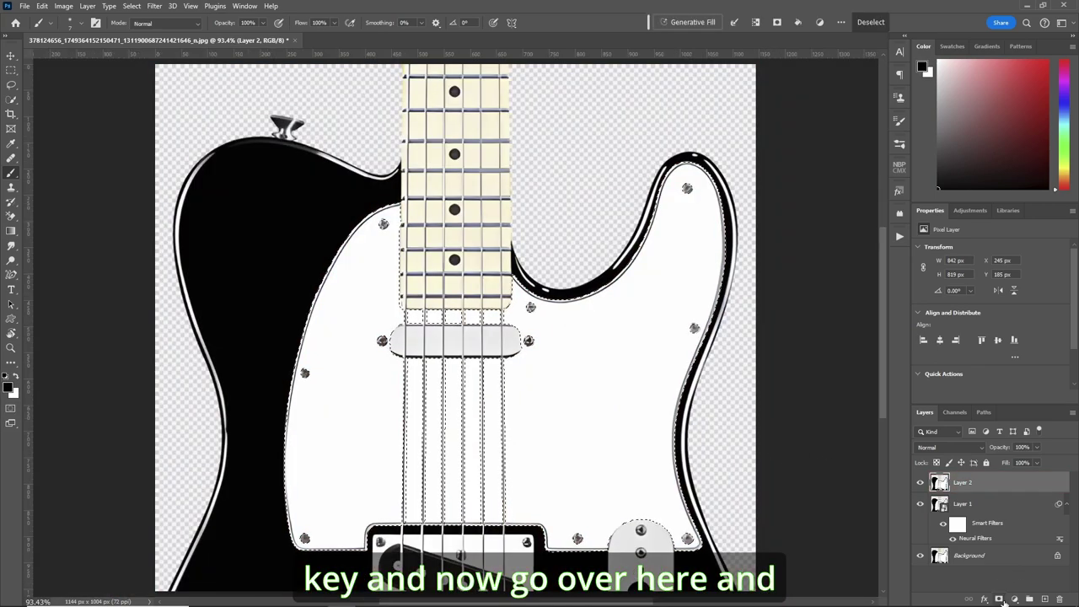
pyautogui.click(1000, 598)
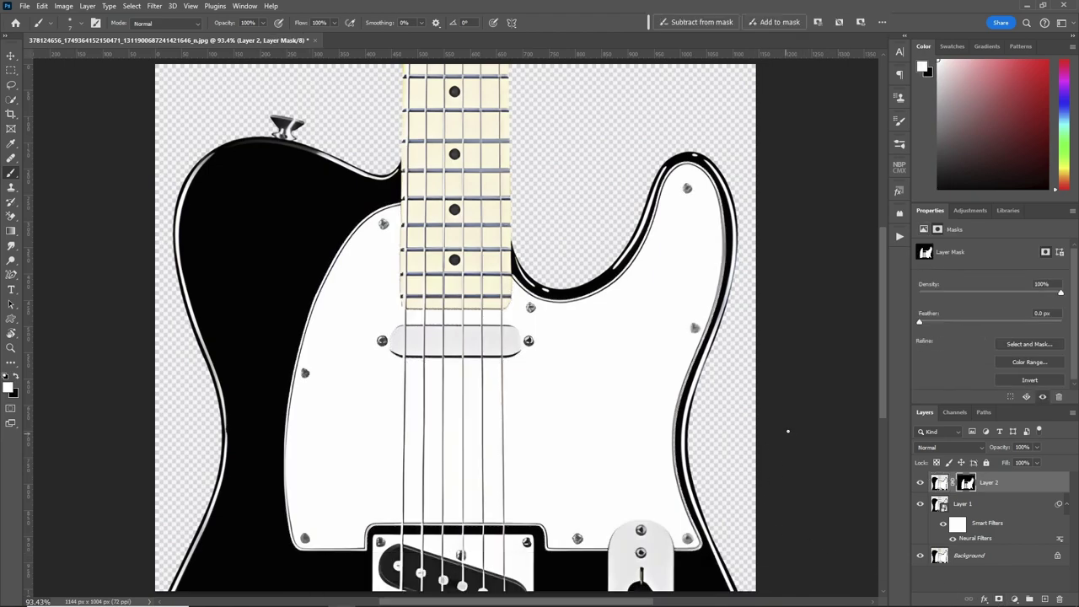
pyautogui.hotkey('ctrl', '2')
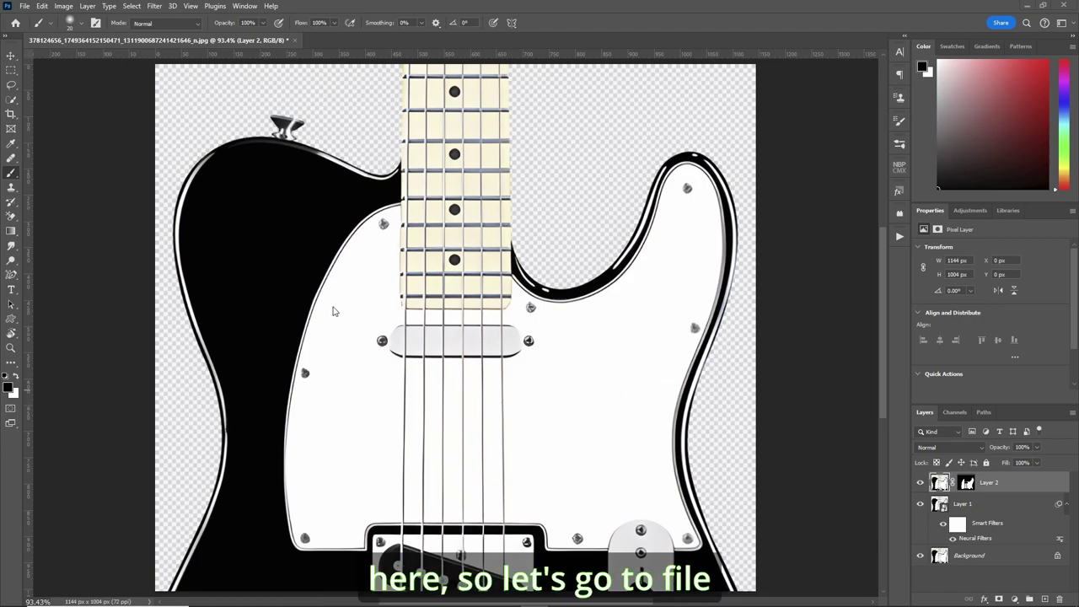
pyautogui.click(25, 6)
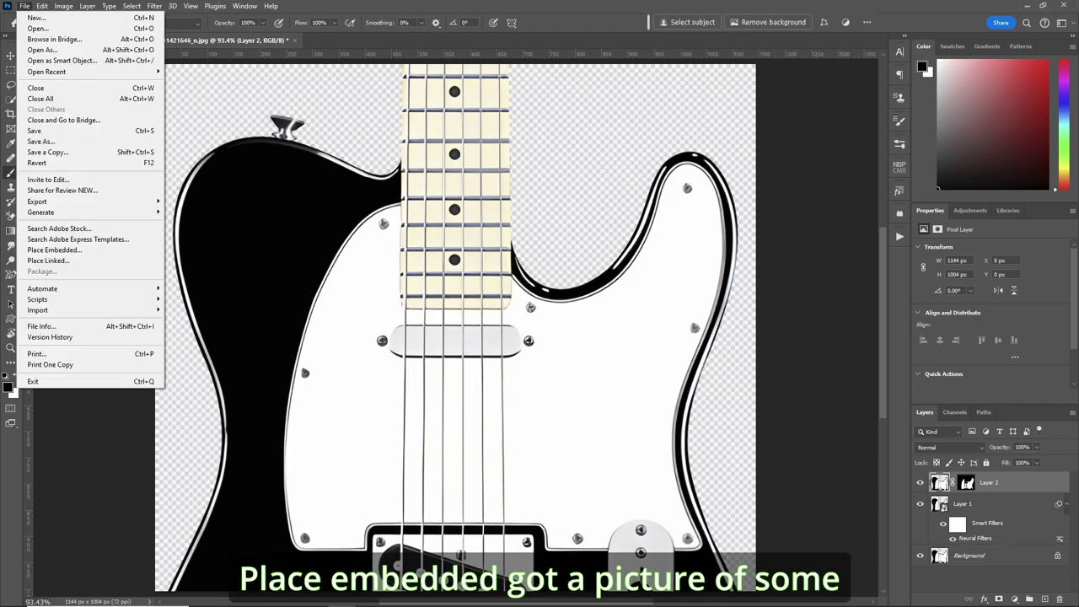
pyautogui.click(89, 249)
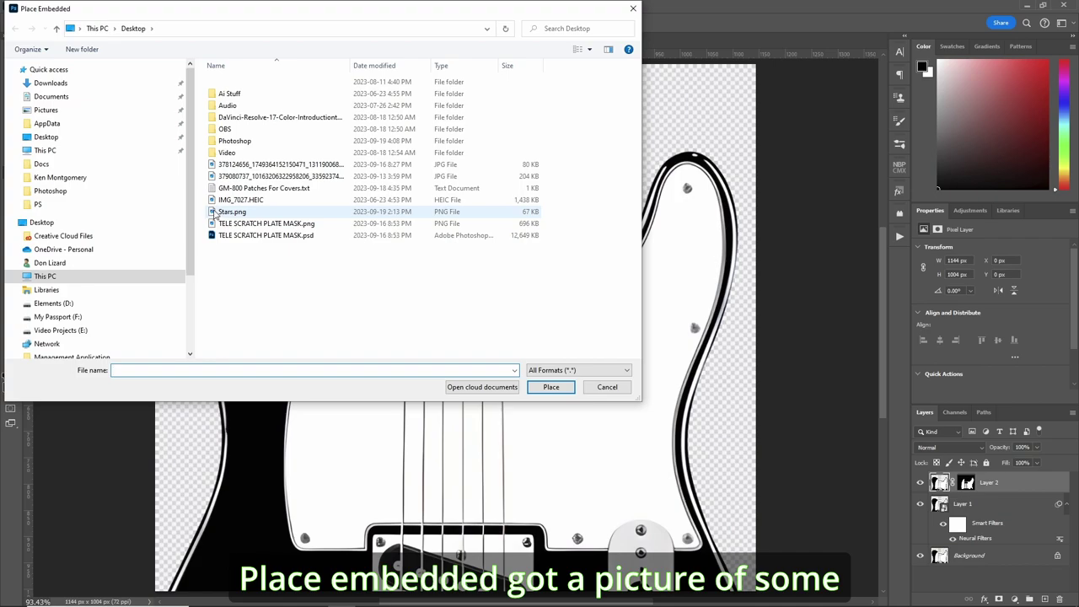
pyautogui.click(232, 212)
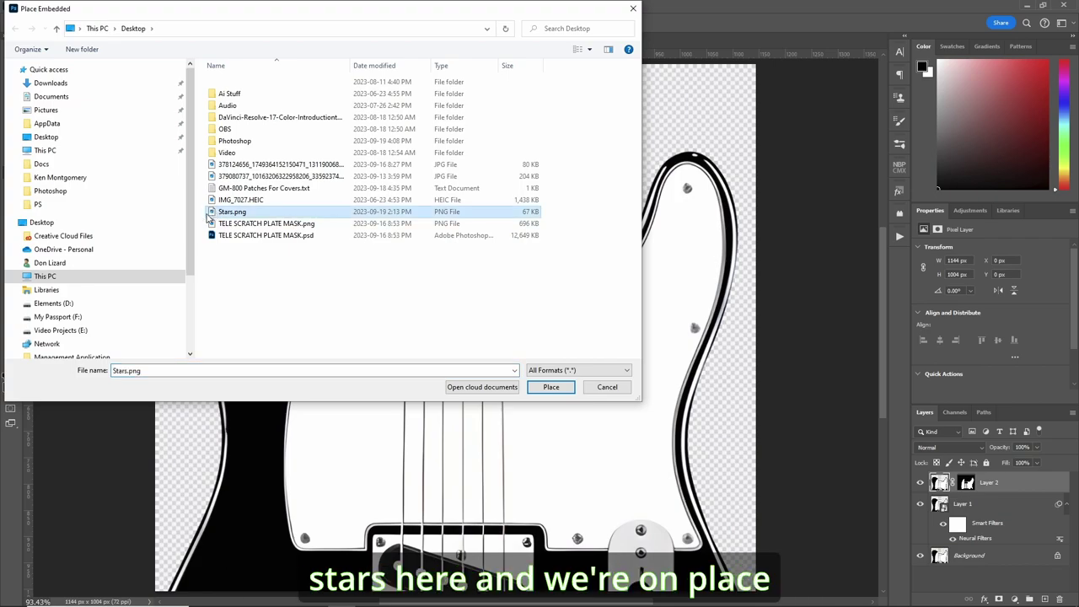
pyautogui.click(553, 389)
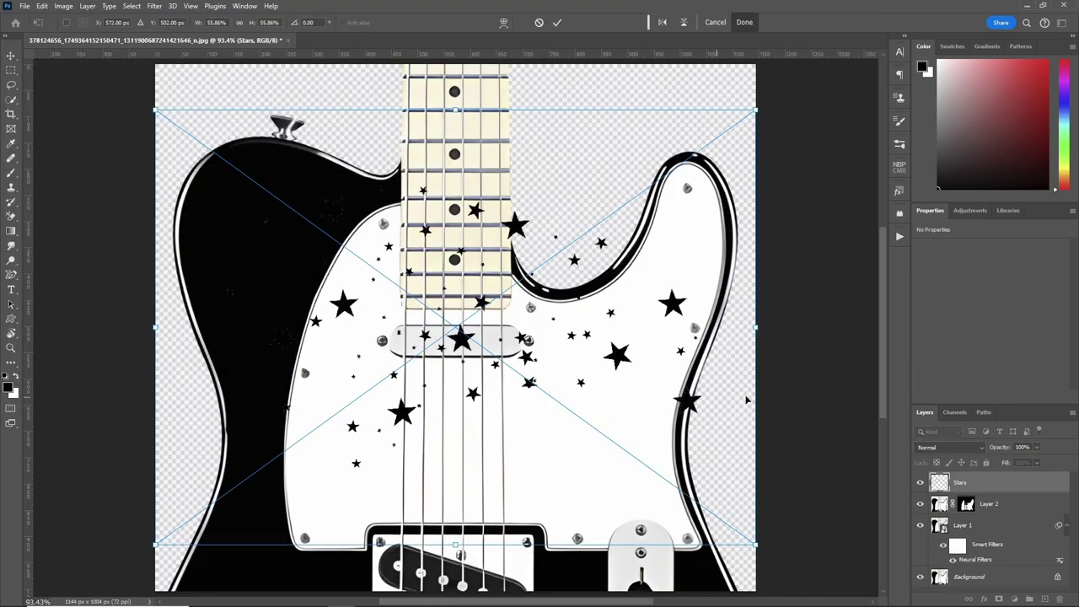
pyautogui.click(745, 22)
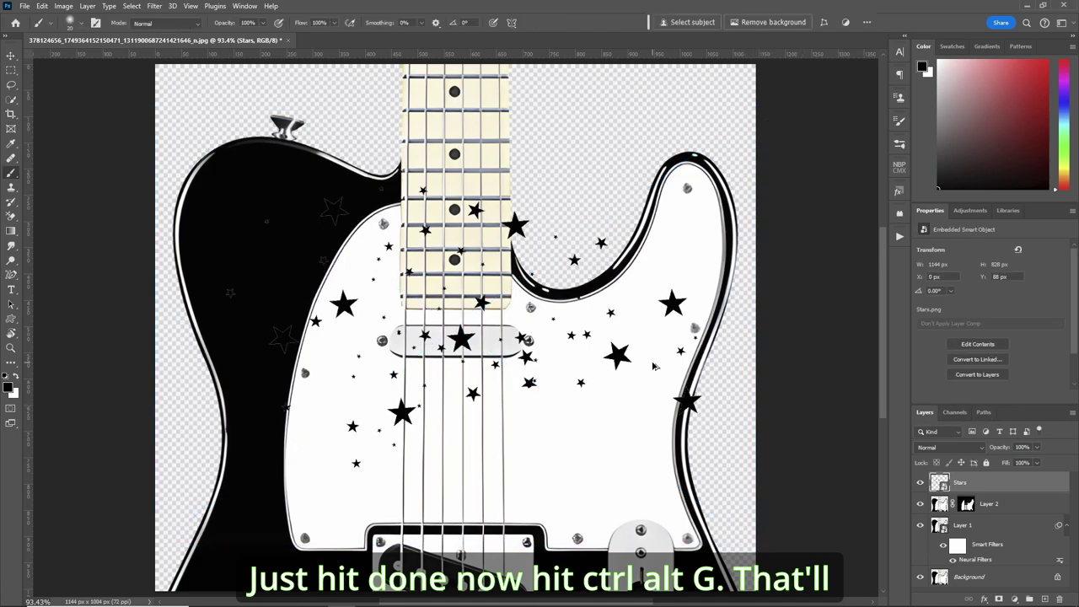
pyautogui.hotkey('ctrl', 'alt', 'g')
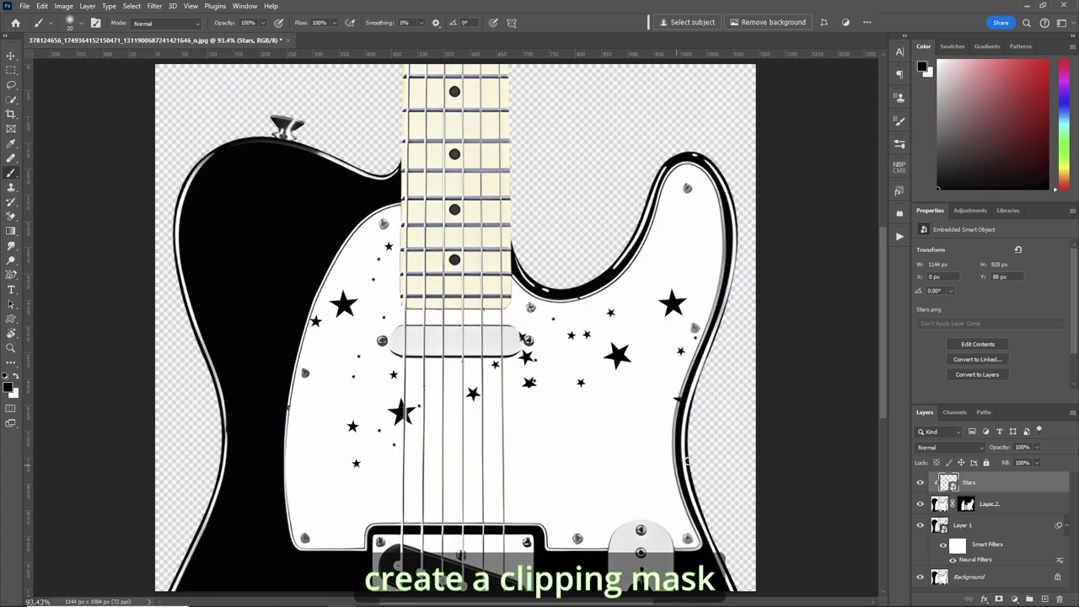
pyautogui.press('v')
pyautogui.moveTo(601, 443); pyautogui.dragTo(638, 497)
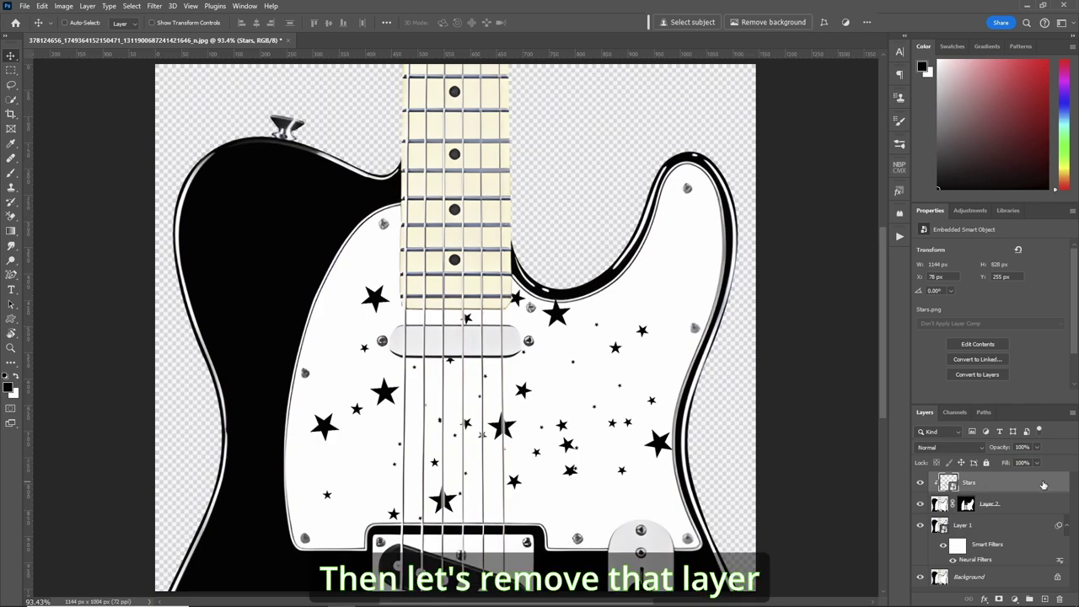
pyautogui.moveTo(1043, 485); pyautogui.dragTo(1060, 598)
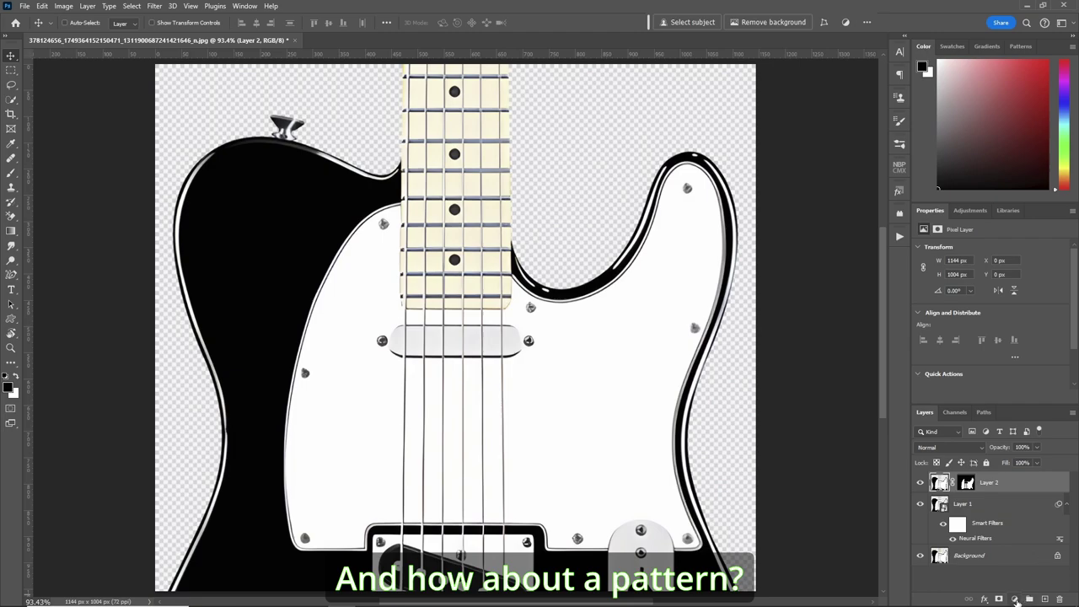
# Add a red diamond fabric Pattern Fill layer, clip it to Layer 2 and reposition it
pyautogui.click(1015, 600)
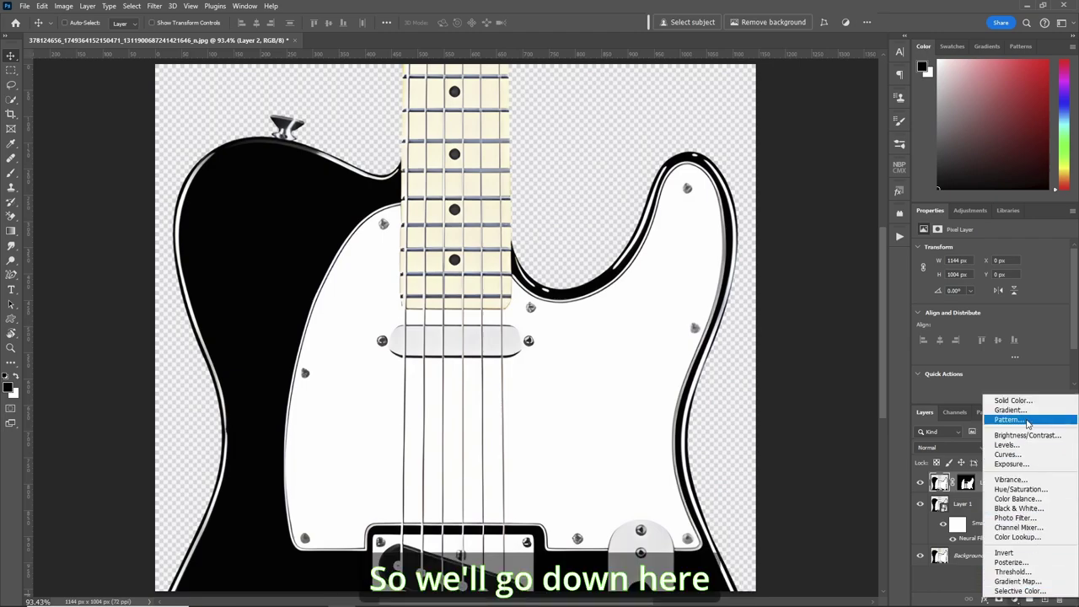
pyautogui.click(1010, 419)
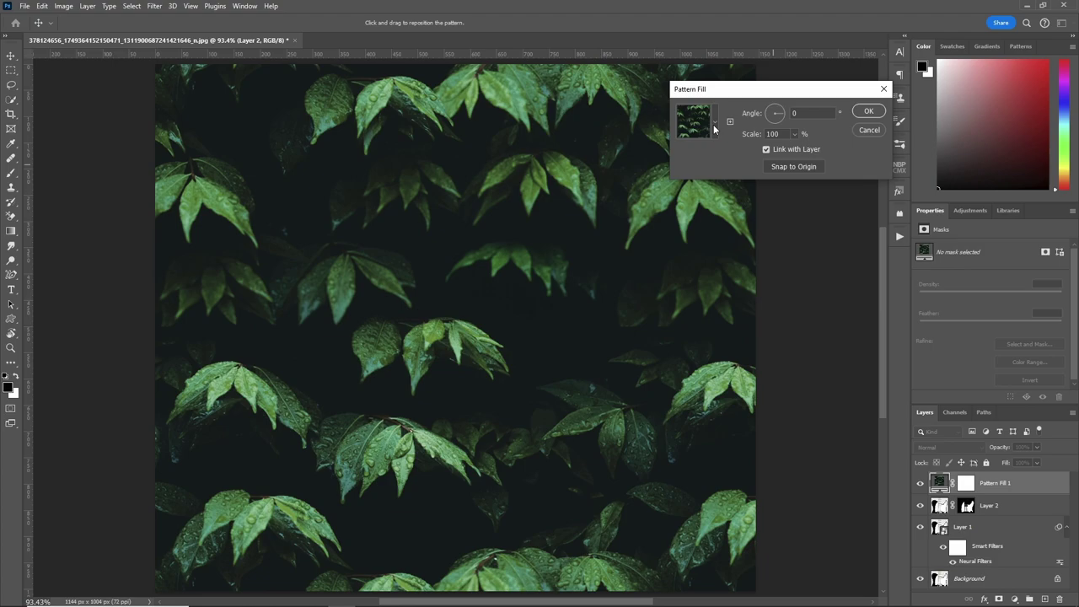
pyautogui.click(715, 123)
pyautogui.click(686, 268)
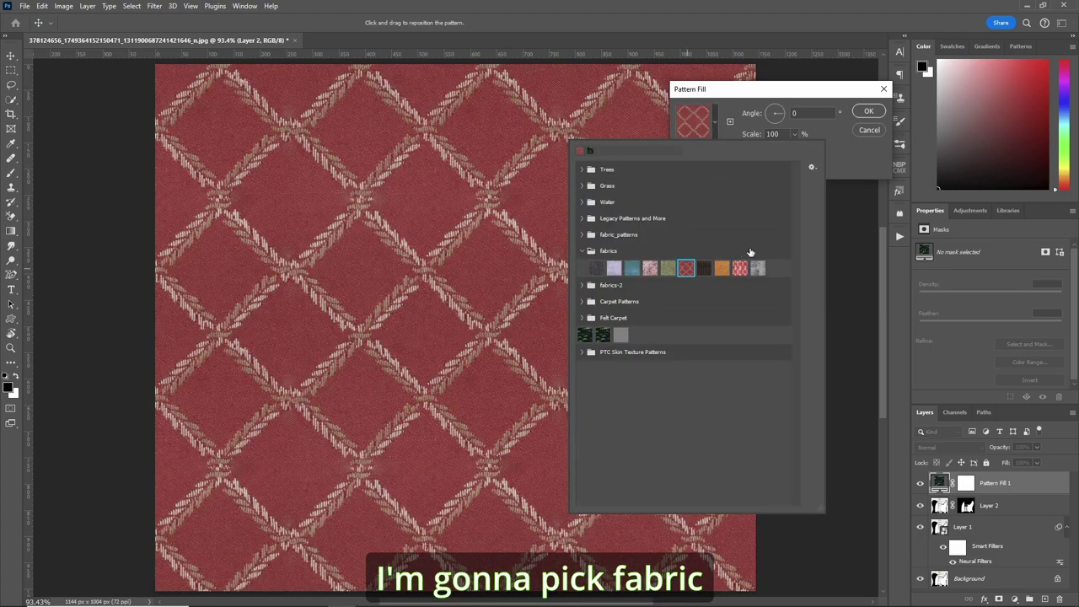
pyautogui.click(870, 112)
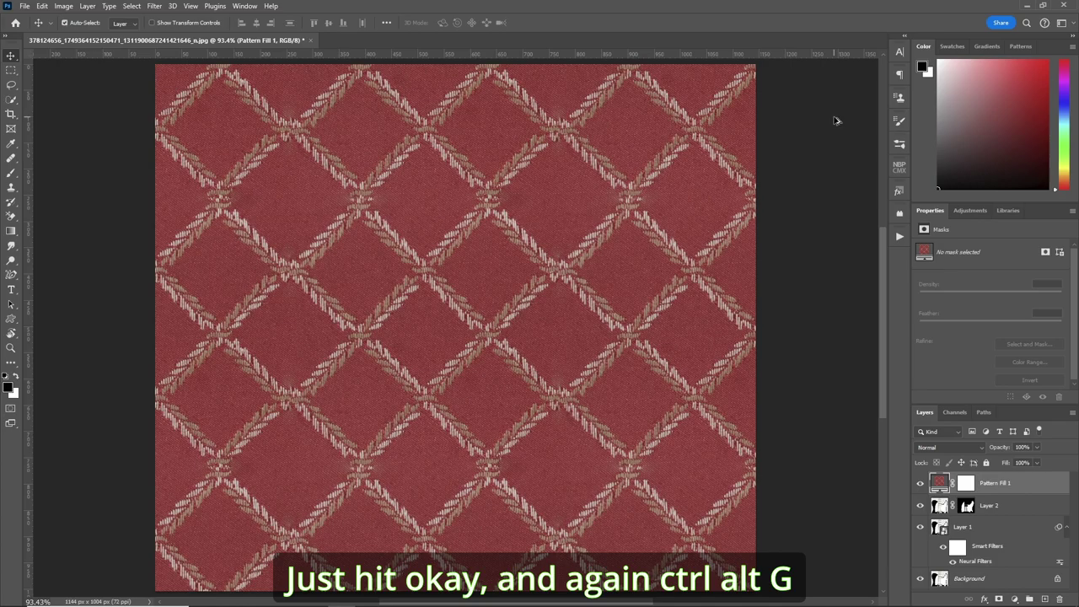
pyautogui.hotkey('ctrl', 'alt', 'g')
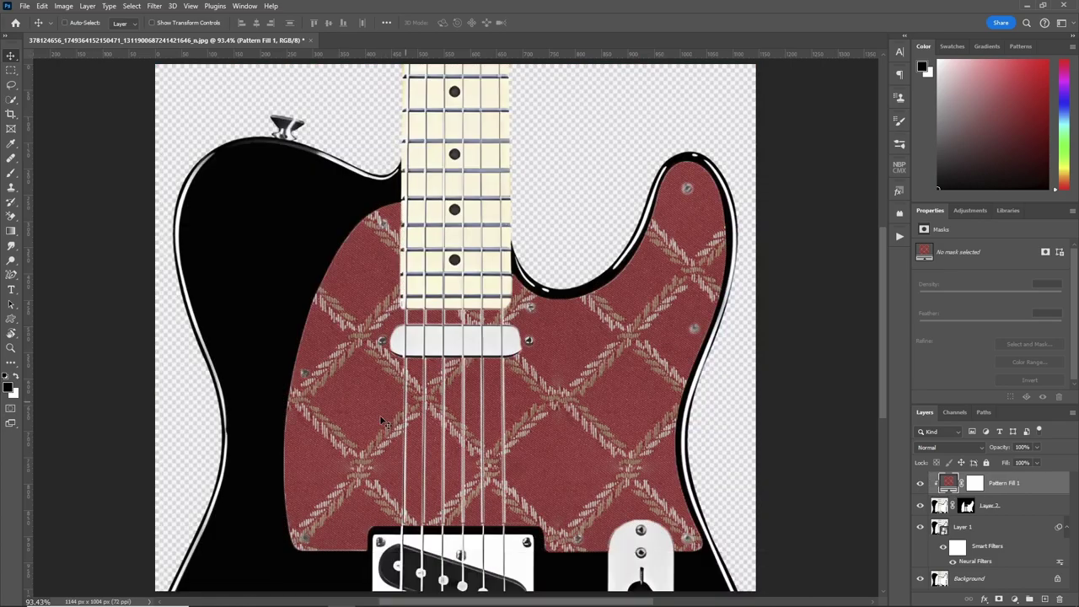
pyautogui.moveTo(595, 391)
pyautogui.mouseDown()
pyautogui.moveTo(605, 383)
pyautogui.moveTo(596, 428)
pyautogui.moveTo(623, 419)
pyautogui.moveTo(606, 412)
pyautogui.moveTo(621, 414)
pyautogui.moveTo(614, 398)
pyautogui.mouseUp()
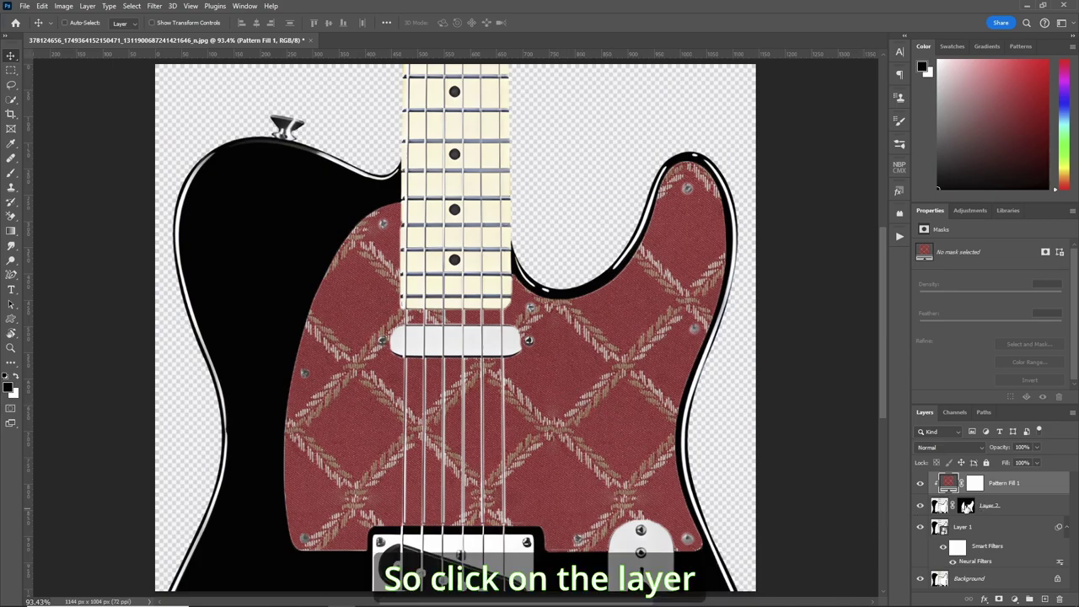
# Apply Levels with inputs 0, 1.99 and 179 to Layer 2's mask
pyautogui.click(967, 506)
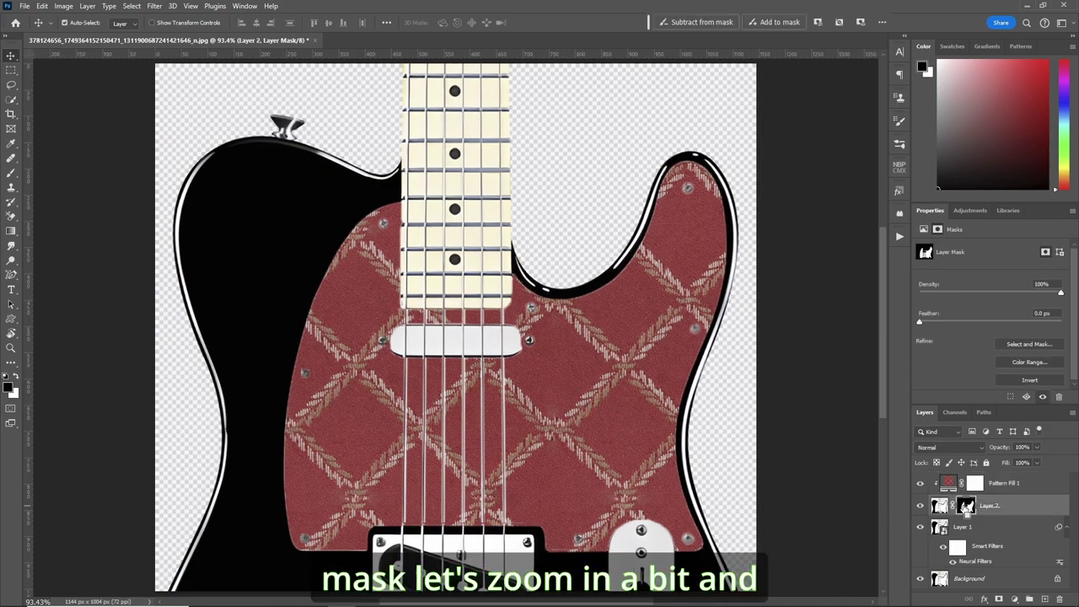
pyautogui.hotkey('ctrl', '+')
pyautogui.hotkey('ctrl', '+')
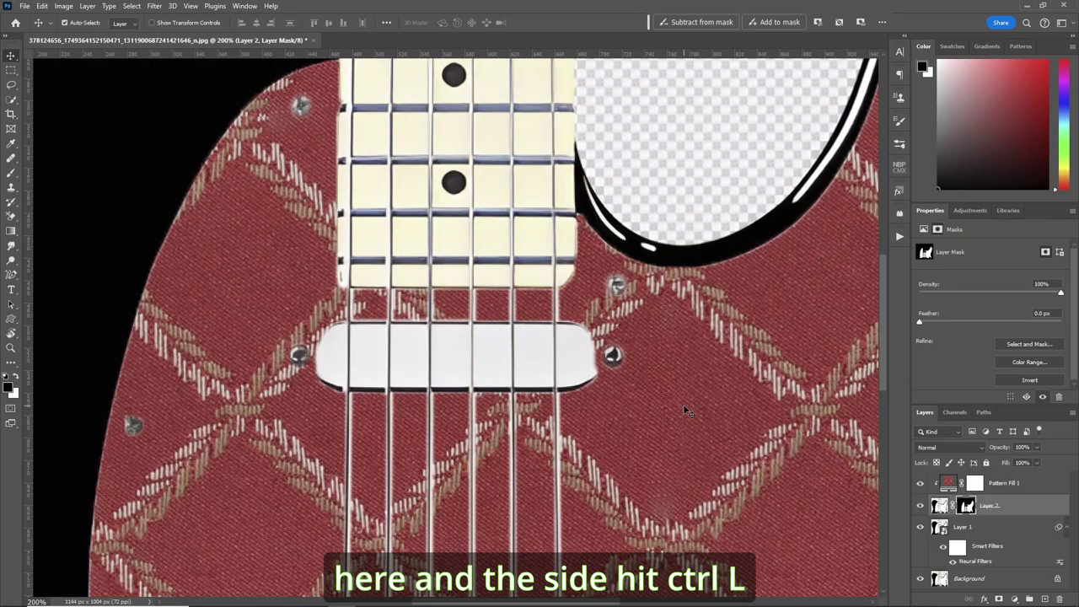
pyautogui.hotkey('ctrl', 'l')
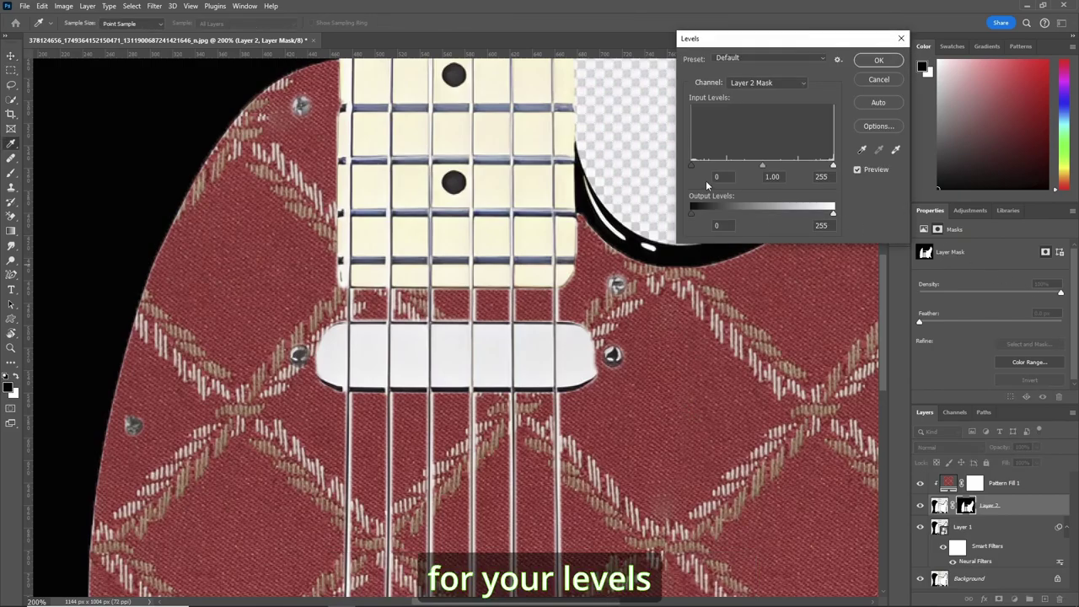
pyautogui.moveTo(760, 166); pyautogui.dragTo(727, 169)
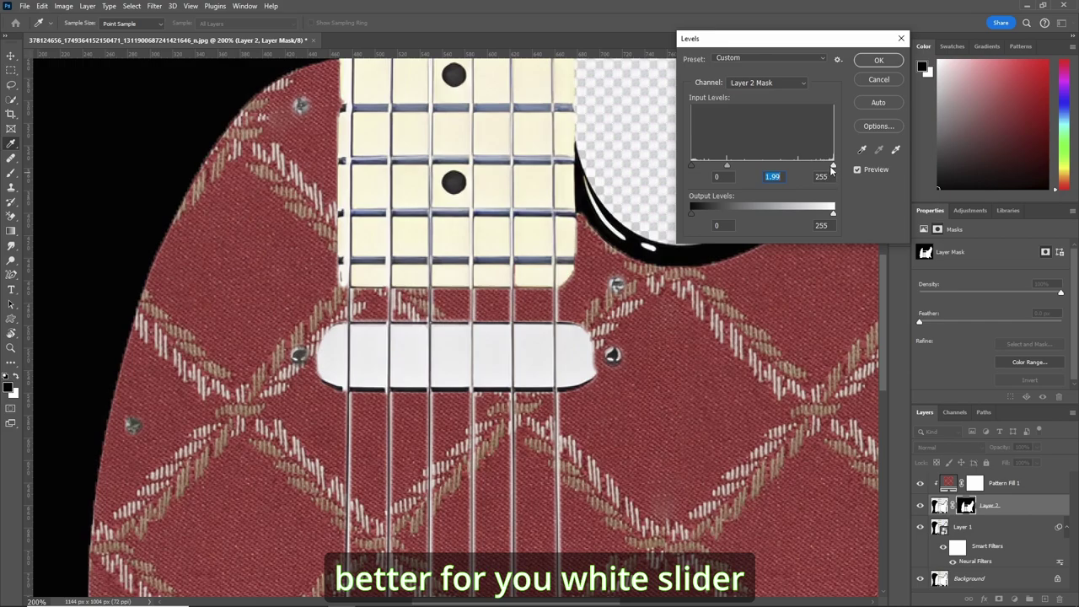
pyautogui.moveTo(831, 170); pyautogui.dragTo(791, 166)
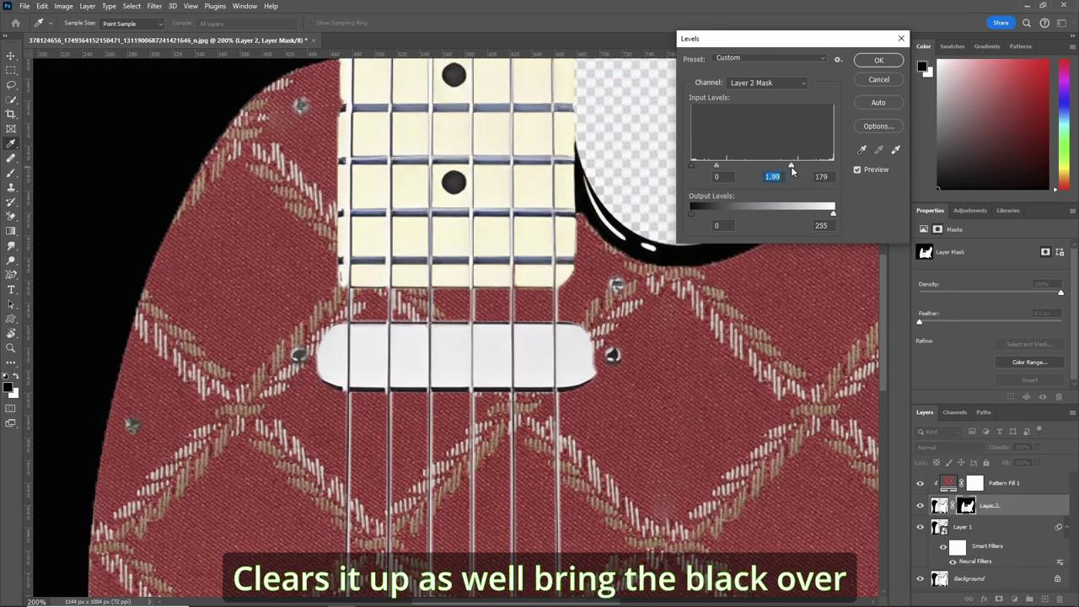
pyautogui.click(692, 165)
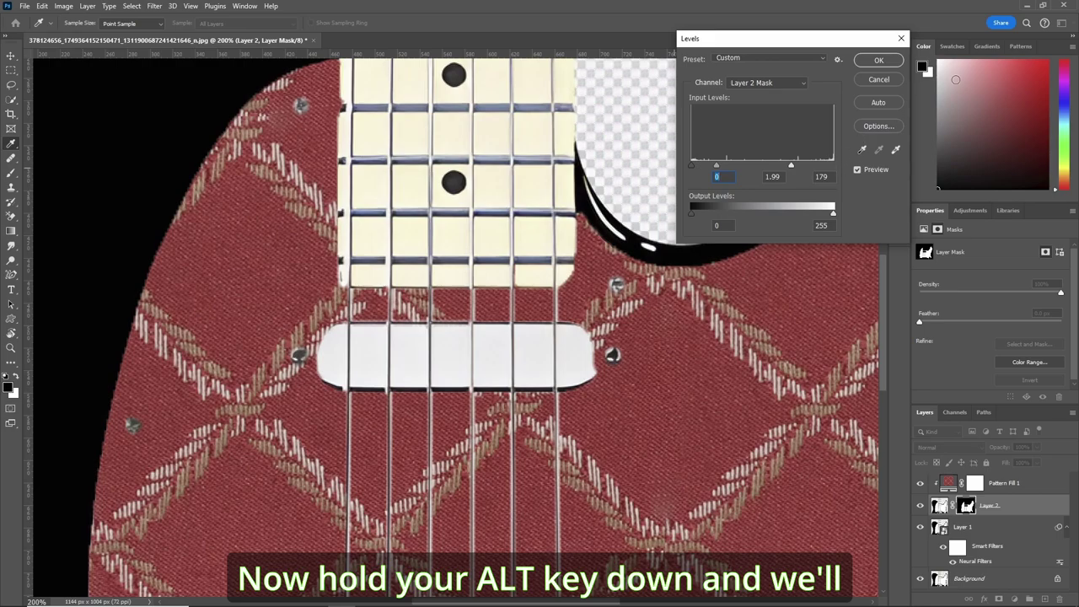
pyautogui.click(878, 62)
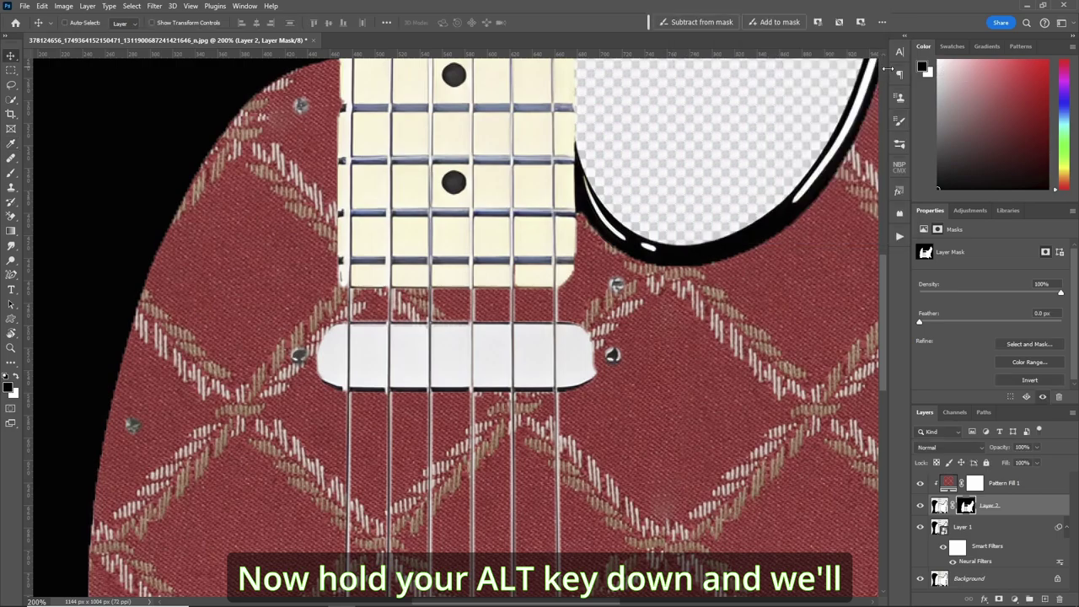
pyautogui.keyDown('alt'); pyautogui.click(1047, 494); pyautogui.keyUp('alt')
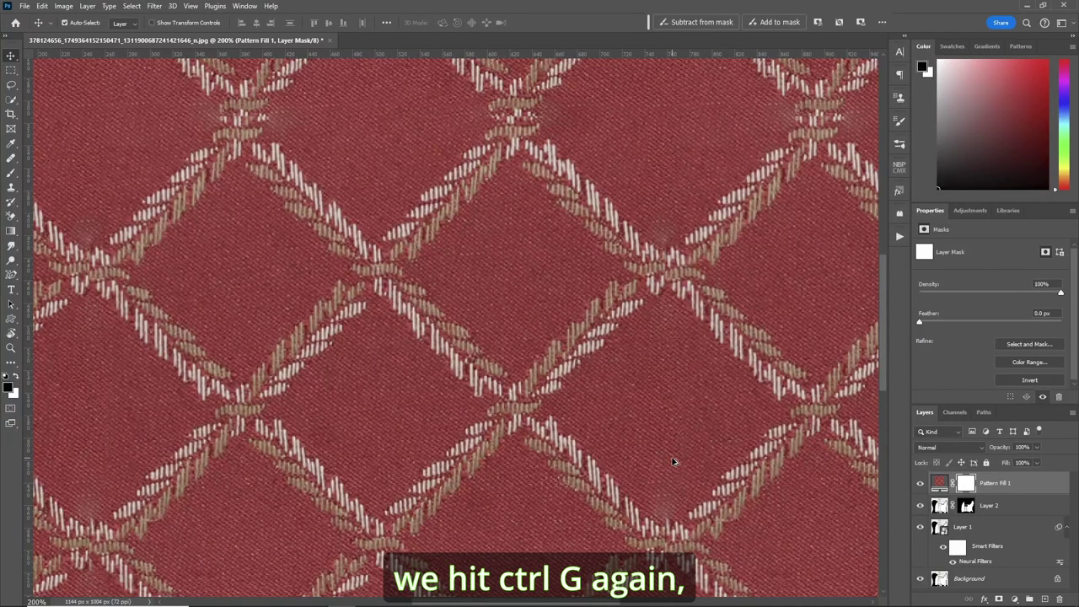
pyautogui.hotkey('ctrl', 'g')
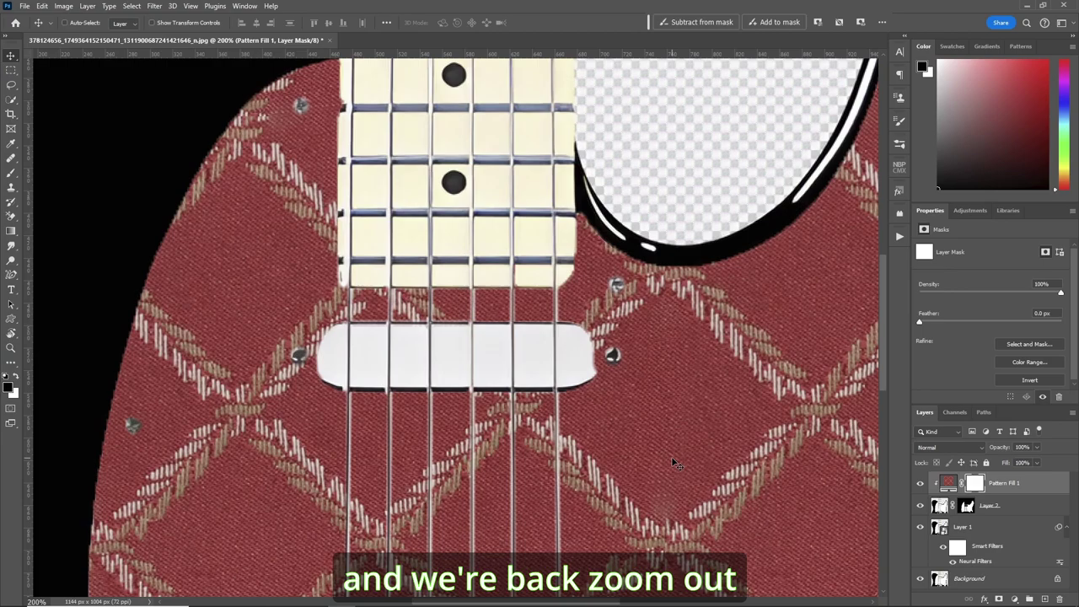
pyautogui.hotkey('ctrl', '0')
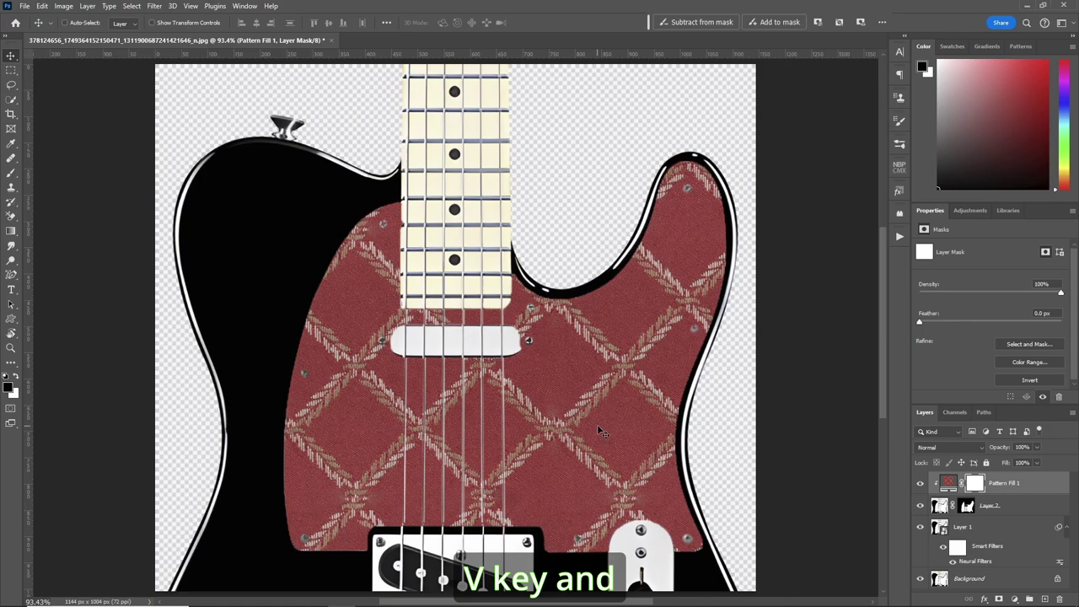
# Set the Pattern Fill scale to 33% and reposition the finer pattern on the pickguard
pyautogui.moveTo(598, 426); pyautogui.dragTo(624, 464)
pyautogui.doubleClick(949, 483)
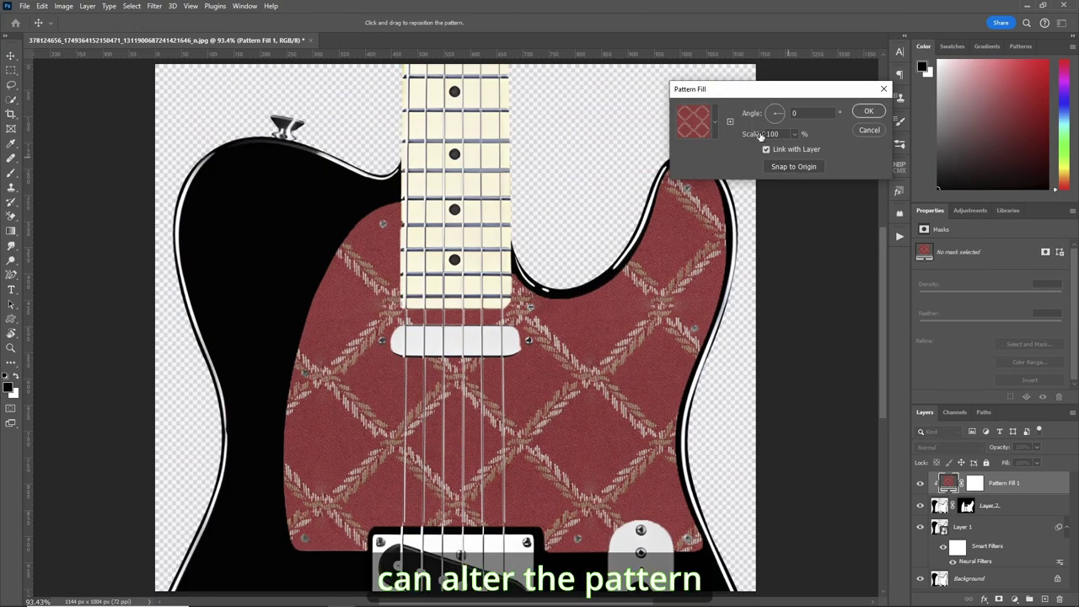
pyautogui.moveTo(761, 136)
pyautogui.mouseDown()
pyautogui.moveTo(711, 146)
pyautogui.moveTo(769, 136)
pyautogui.mouseUp()
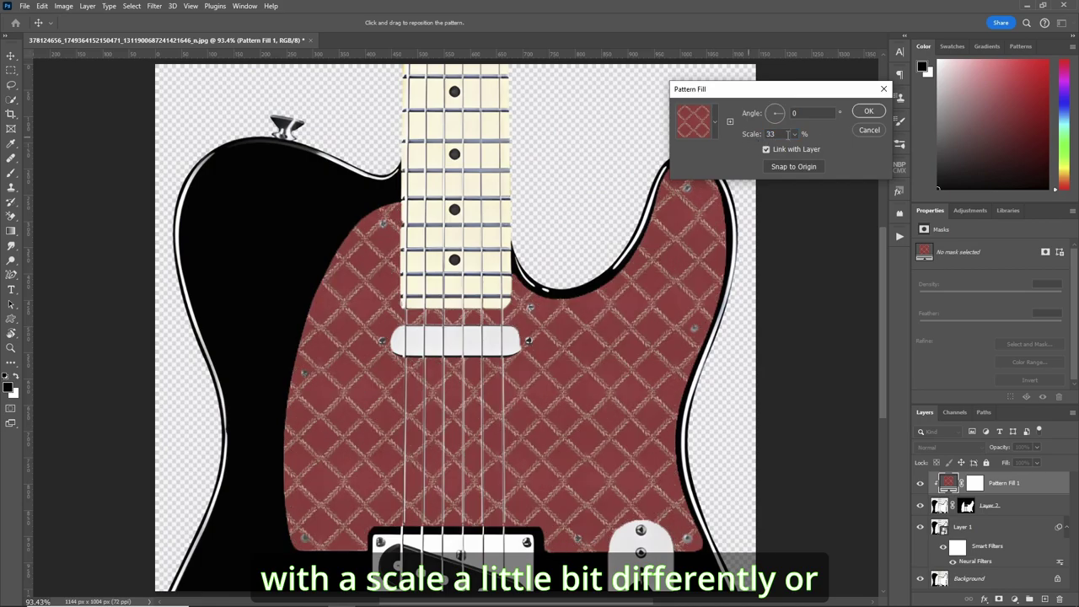
pyautogui.click(870, 112)
pyautogui.moveTo(554, 397); pyautogui.dragTo(600, 402)
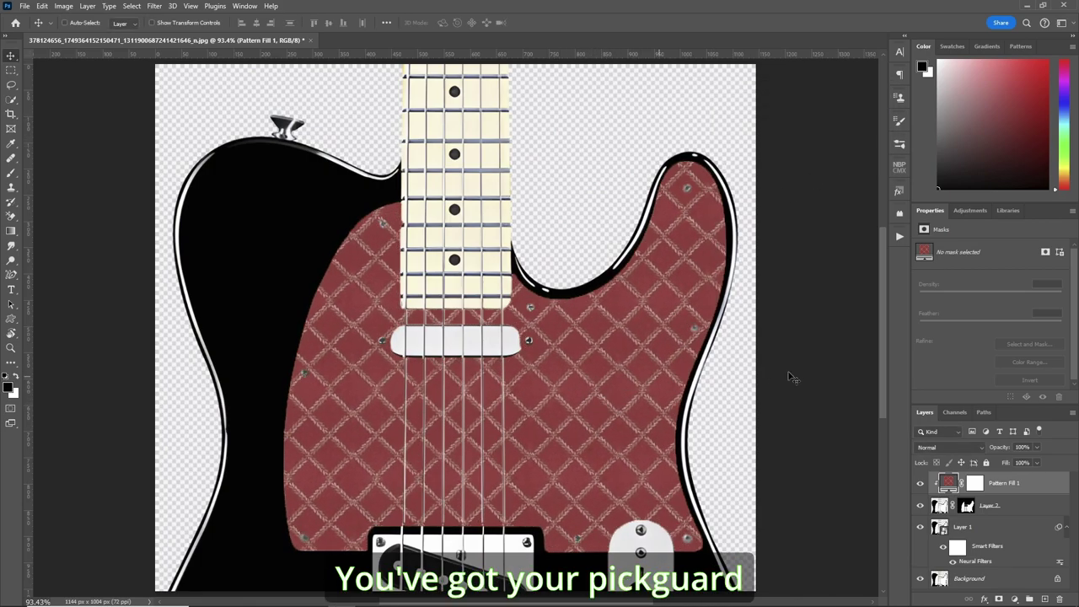